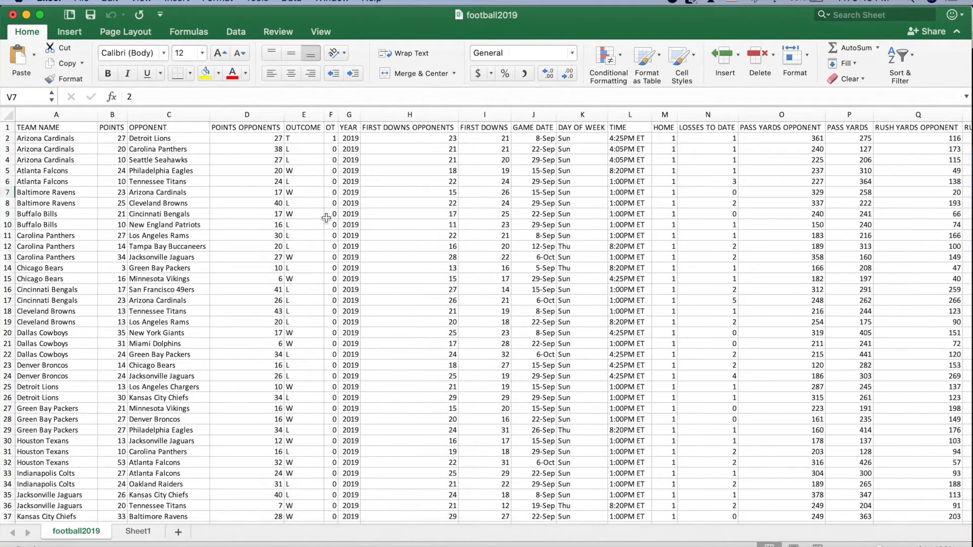
Step: Examine the football2019 data set, especially the Points and Rush Yards columns
scroll(377, 217, "right", 3)
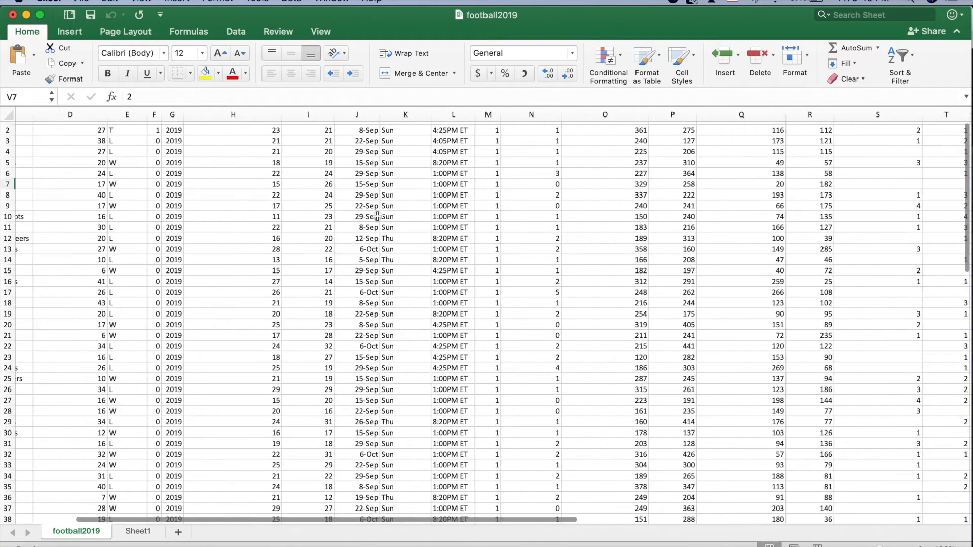
scroll(377, 217, "left", 3)
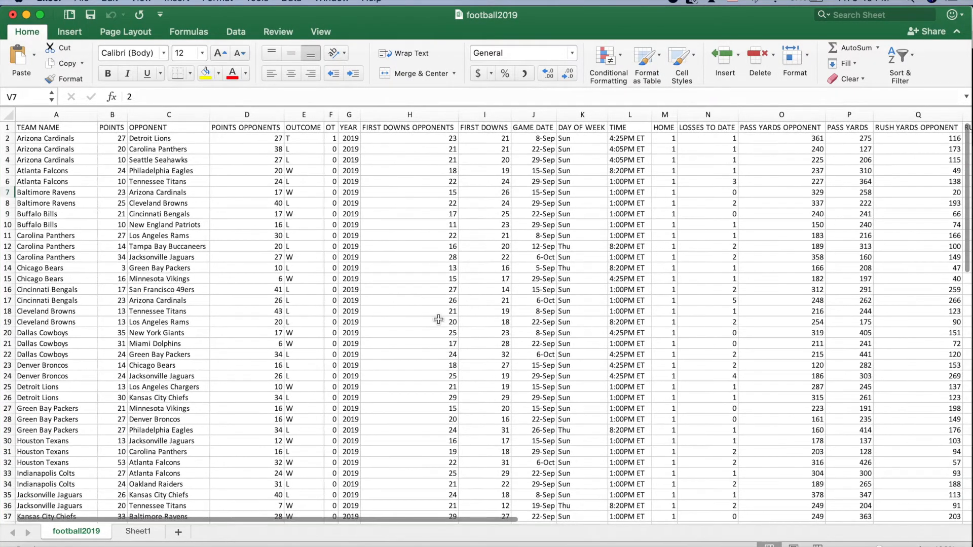
scroll(439, 317, "down", 20)
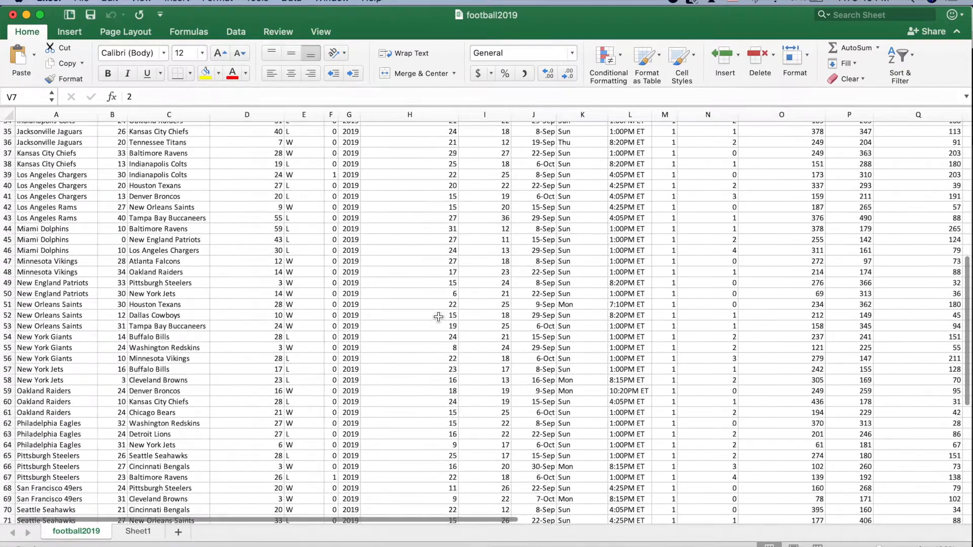
scroll(438, 316, "up", 15)
scroll(438, 317, "up", 10)
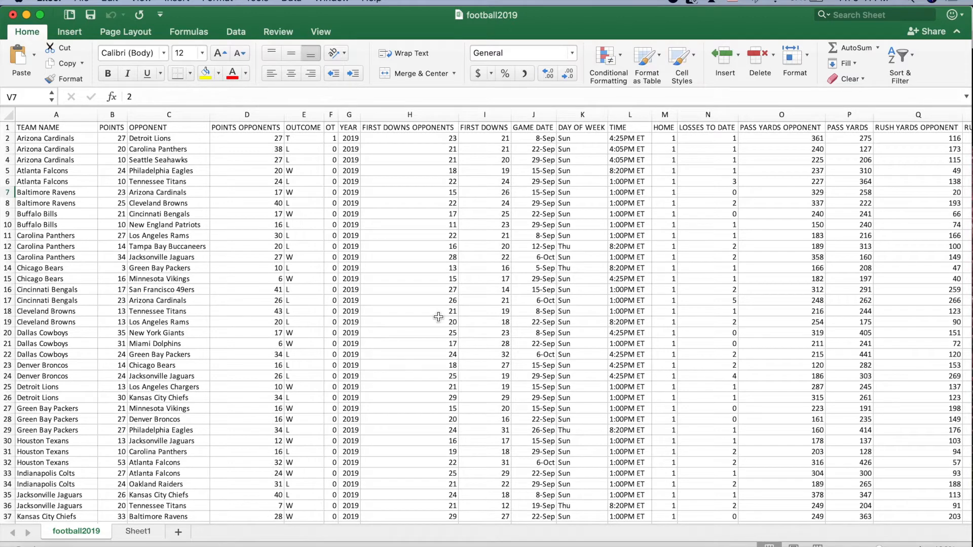
left_click_drag(119, 130, 119, 246)
left_click(120, 131)
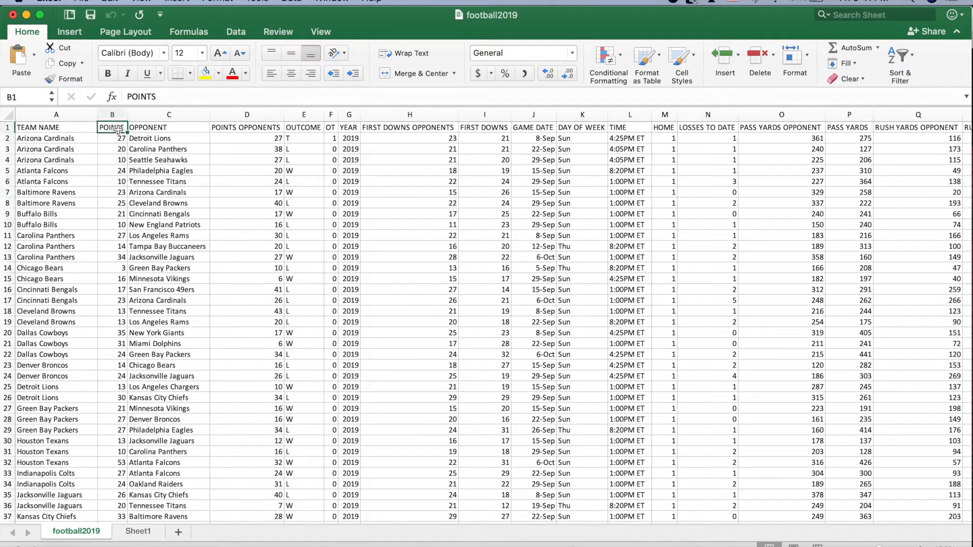
scroll(881, 173, "right", 5)
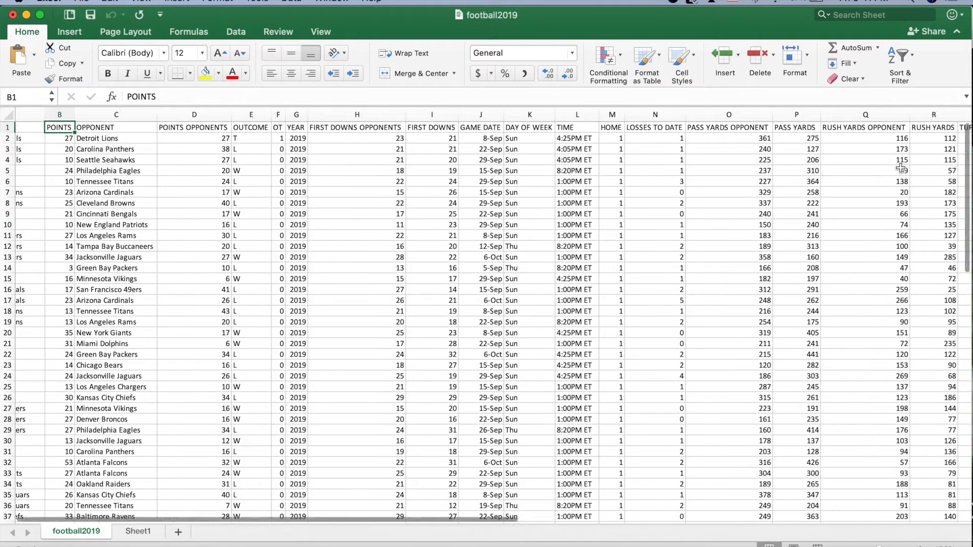
left_click_drag(834, 128, 840, 291)
scroll(840, 291, "left", 5)
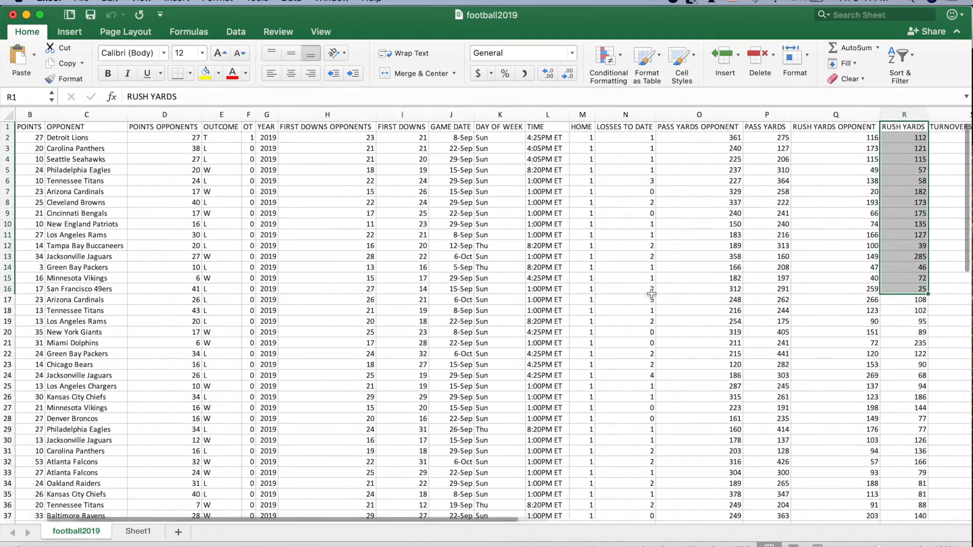
left_click_drag(120, 127, 122, 303)
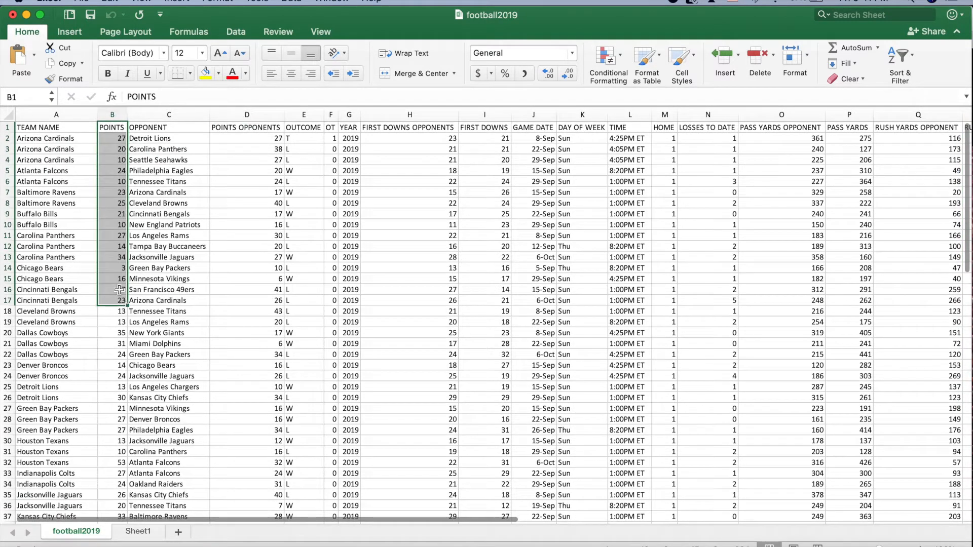
left_click(112, 224)
Step: Copy the full Team Name, Points and Rush Yards columns with their headers from the football2019 sheet
left_click_drag(45, 128, 119, 134)
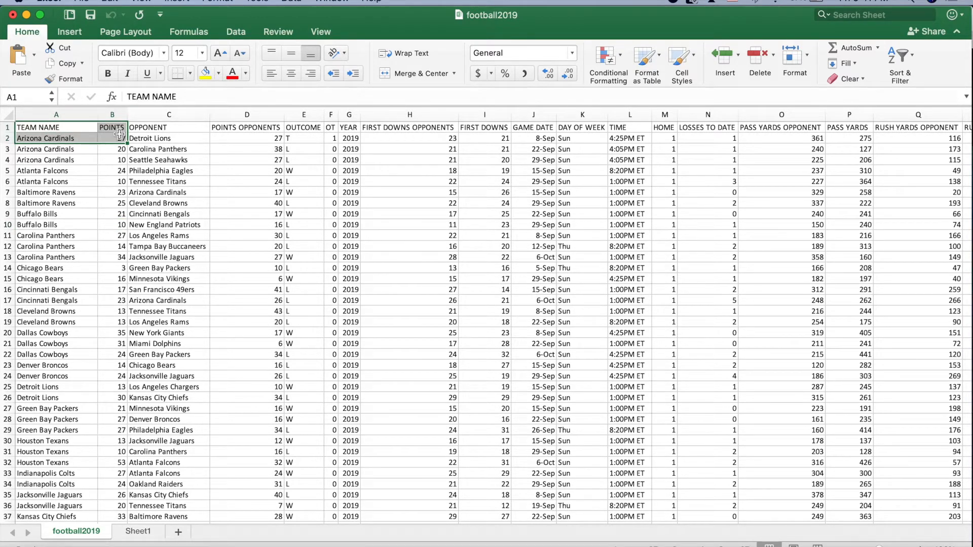
key("super+shift+Down")
scroll(294, 245, "down", 3)
scroll(295, 247, "up", 5)
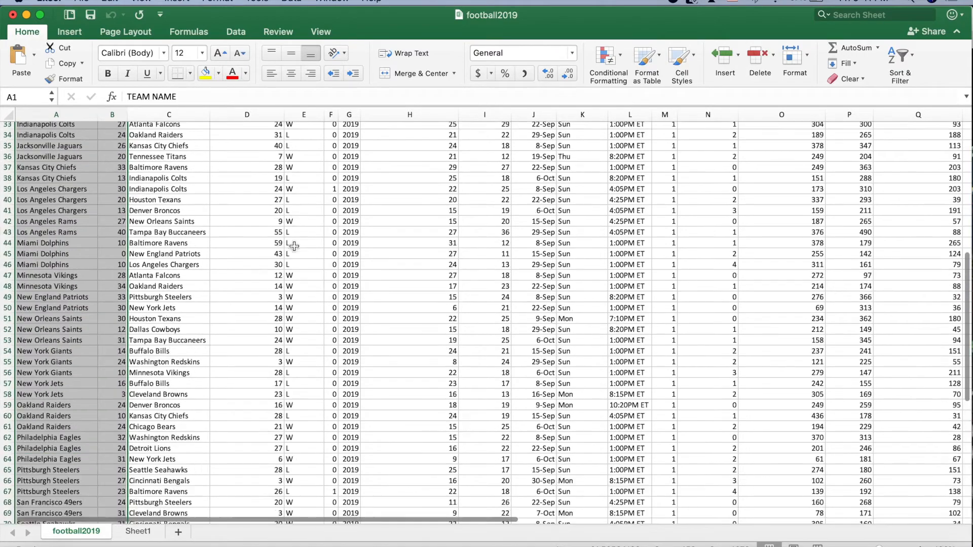
scroll(293, 245, "up", 10)
scroll(697, 232, "right", 5)
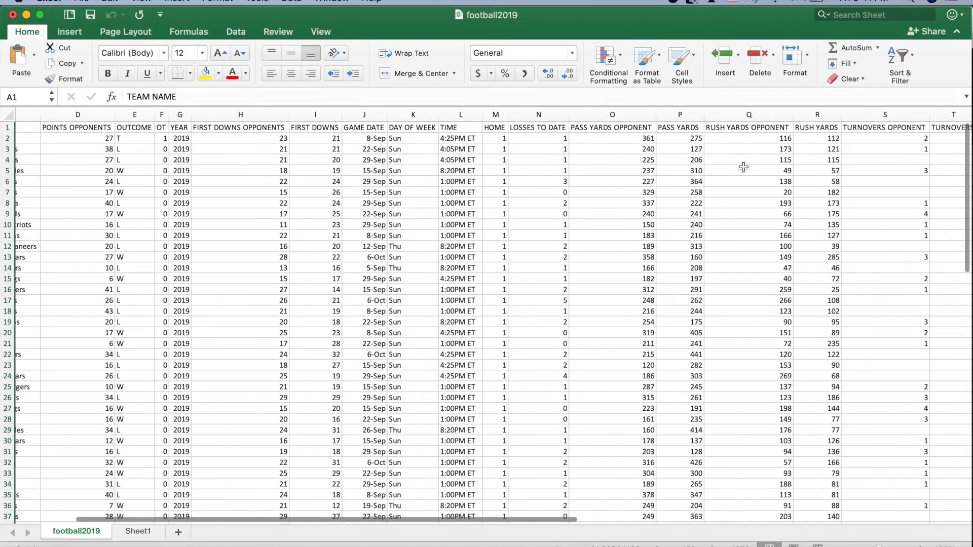
left_click(812, 129)
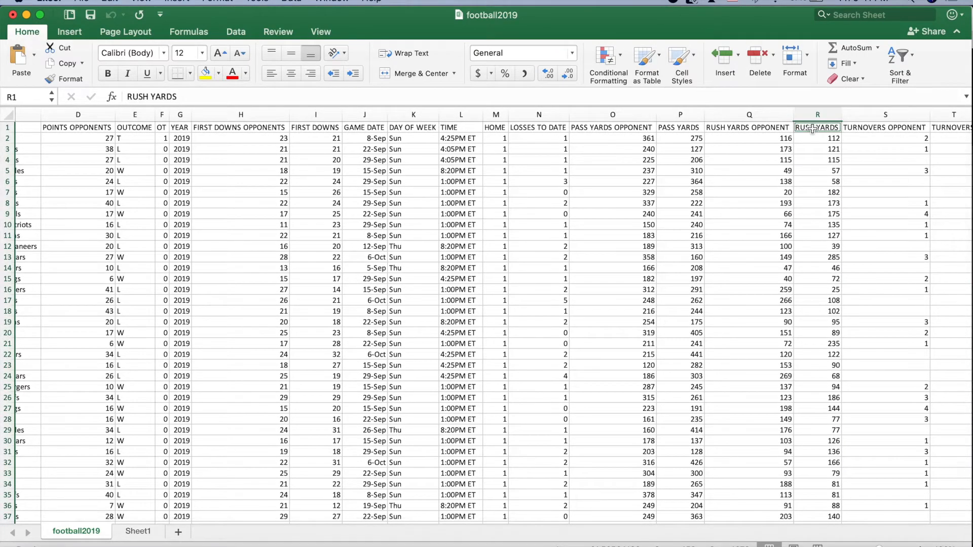
key("super+shift+Down")
scroll(705, 221, "left", 5)
scroll(704, 222, "up", 15)
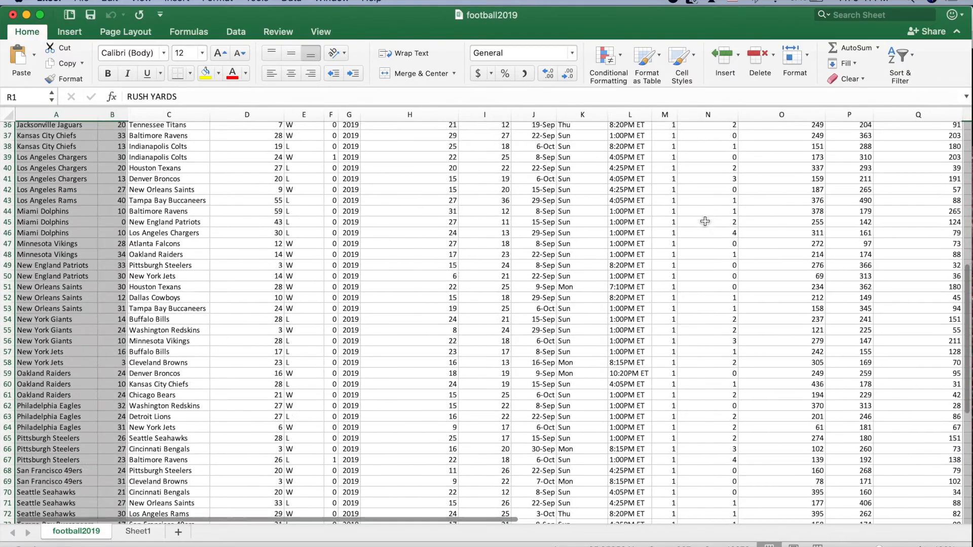
key("super+c")
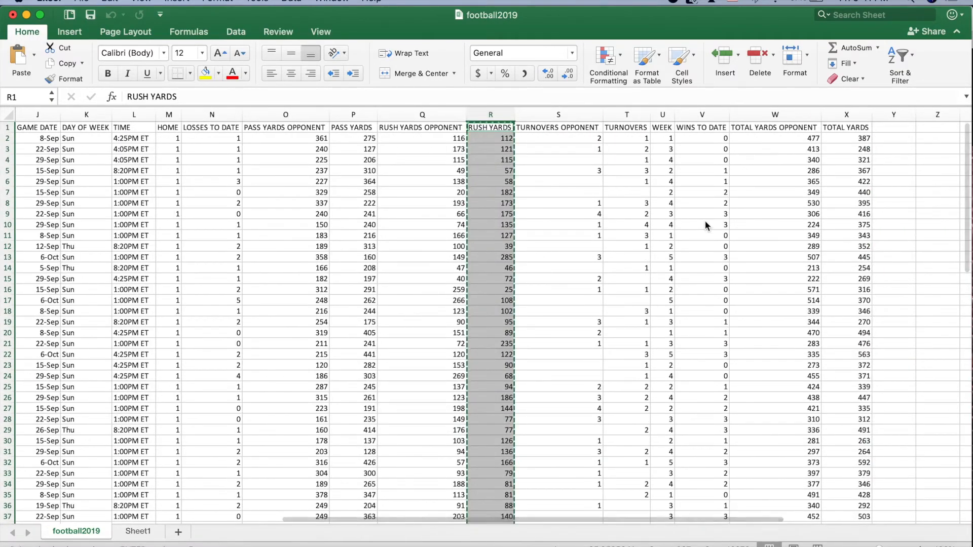
Step: Paste the copied columns into a new workbook at A1 and widen column A to fit the team names
key("super+n")
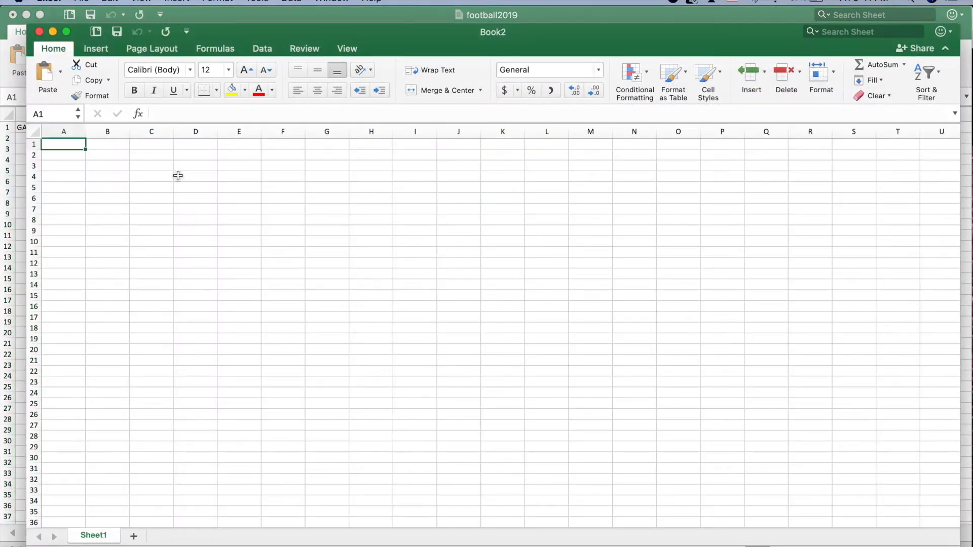
key("super+v")
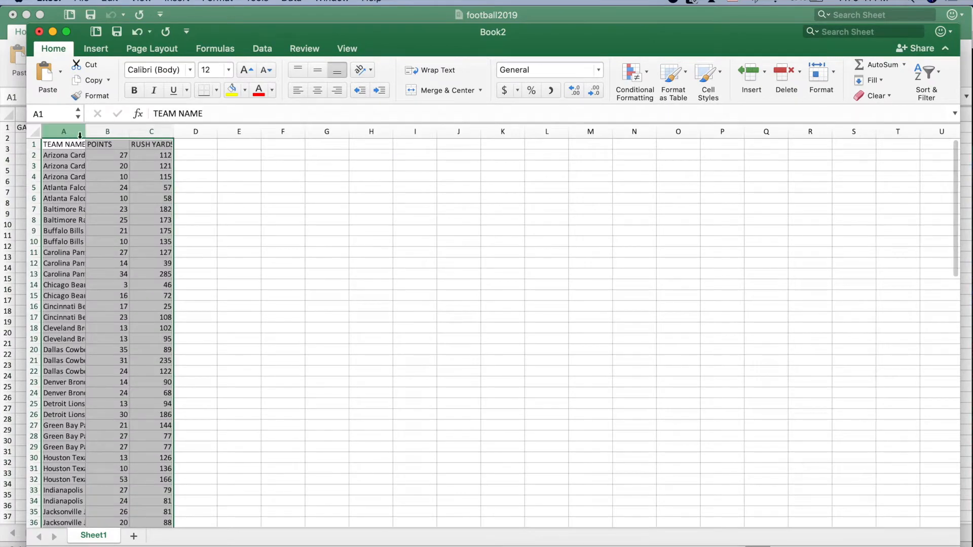
left_click_drag(85, 134, 125, 134)
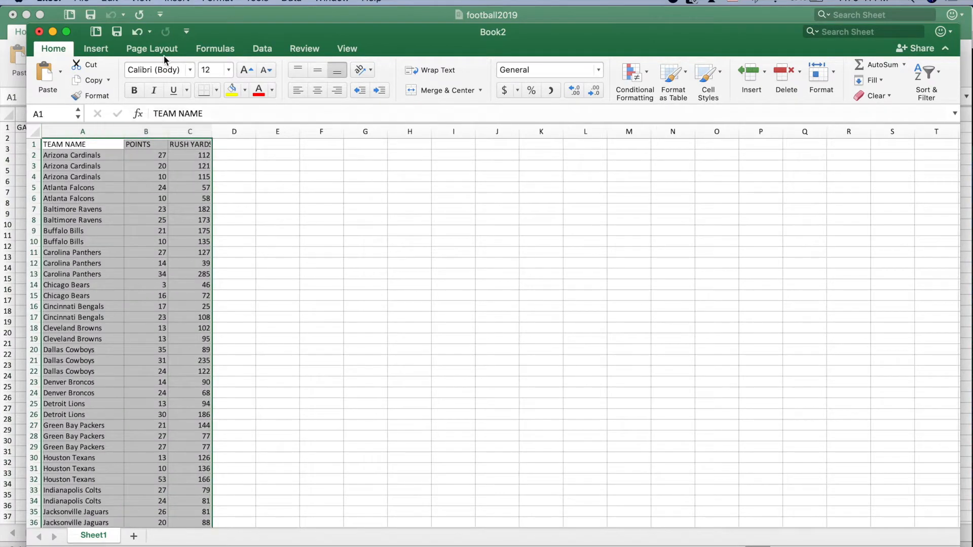
left_click_drag(361, 37, 351, 31)
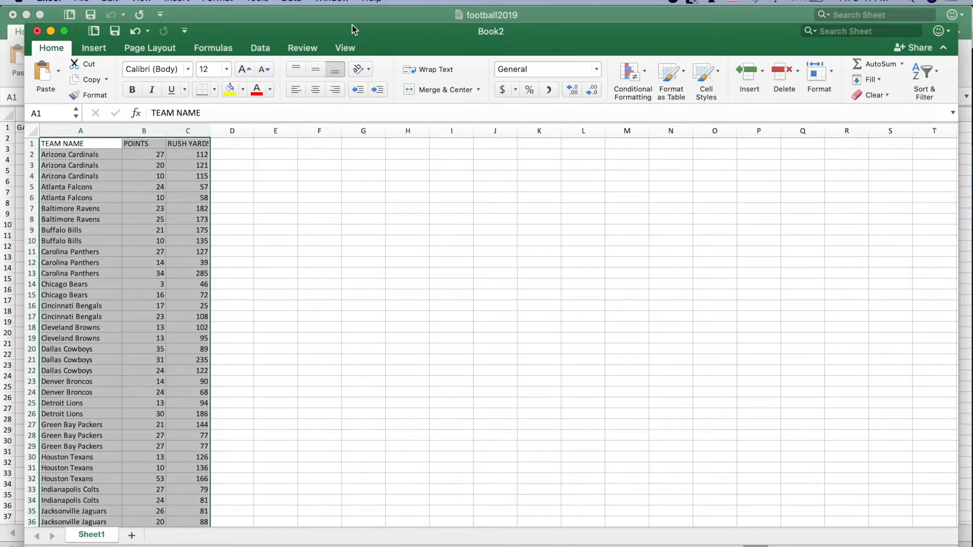
left_click_drag(462, 35, 460, 18)
Step: Autofit the width of the Rush Yards column to its header
left_click_drag(71, 138, 76, 171)
left_click_drag(150, 139, 151, 183)
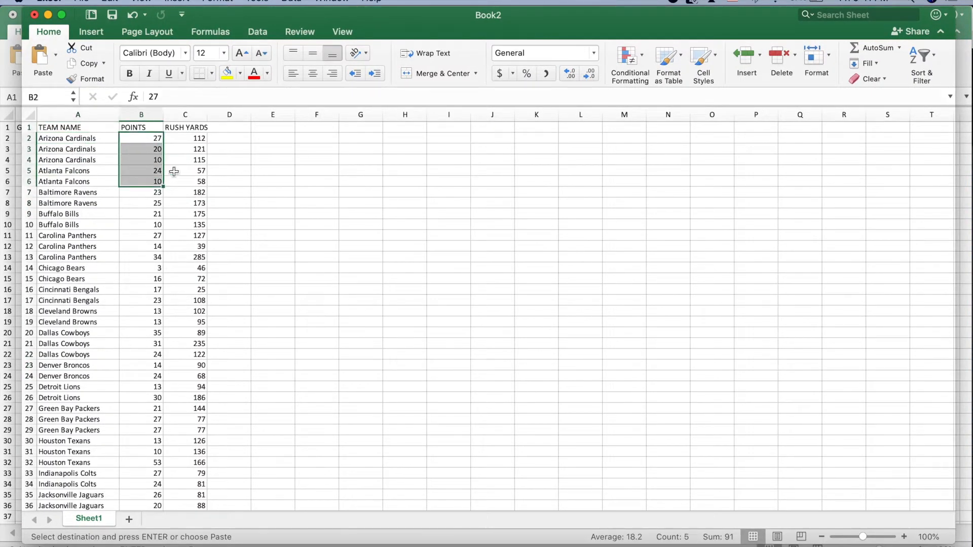
left_click_drag(191, 139, 191, 183)
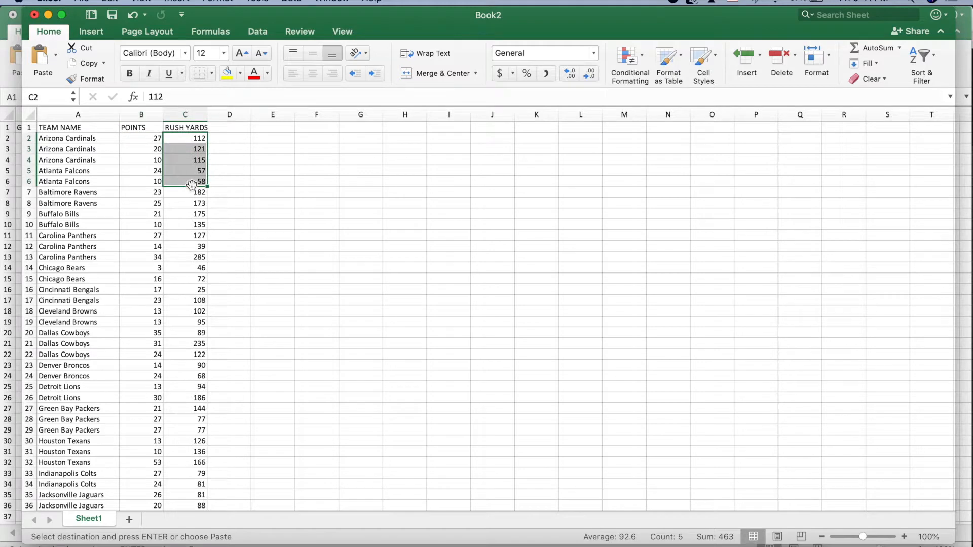
double_click(207, 114)
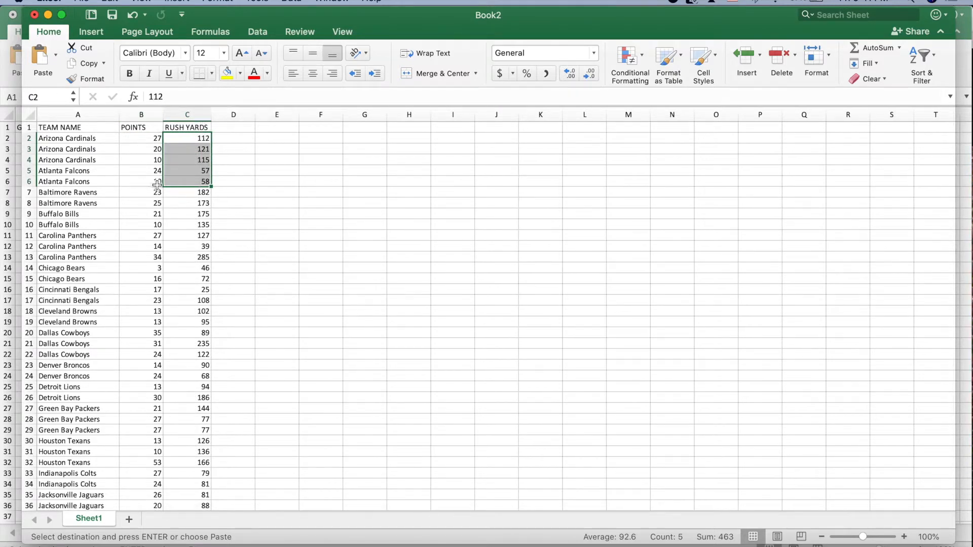
Step: Swap the two numeric columns so Rush Yards is in column B and Points in column C
left_click(151, 128)
key("ctrl+shift+Down")
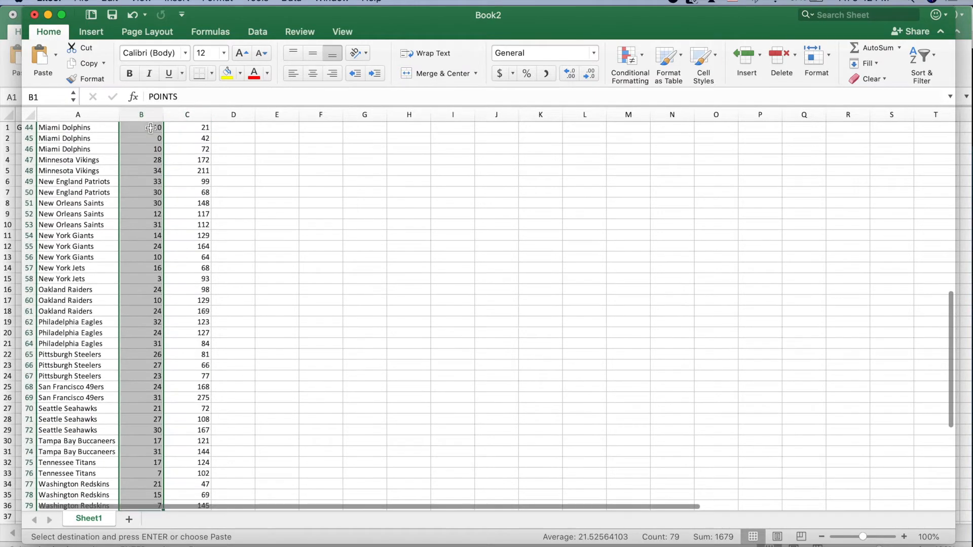
scroll(151, 129, "up", 14)
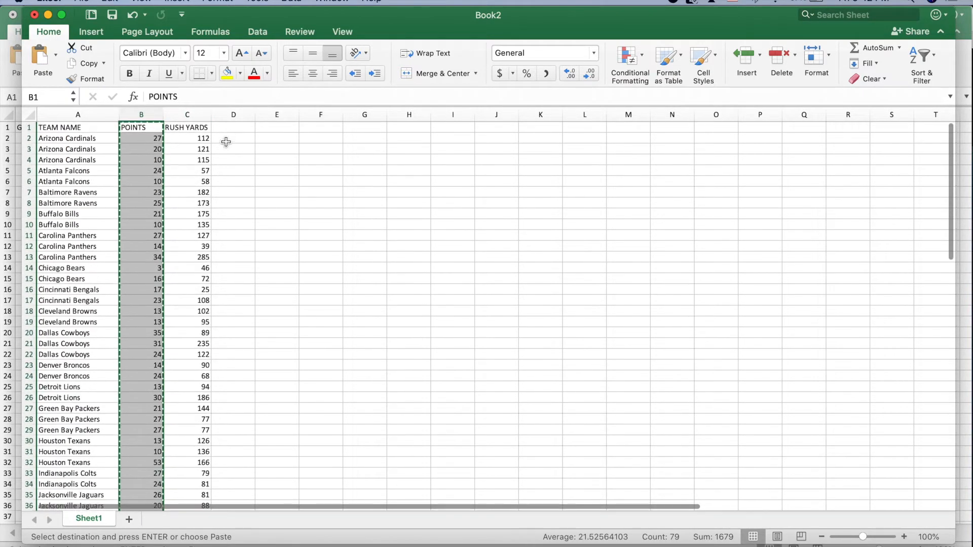
key("super+z")
left_click(152, 127)
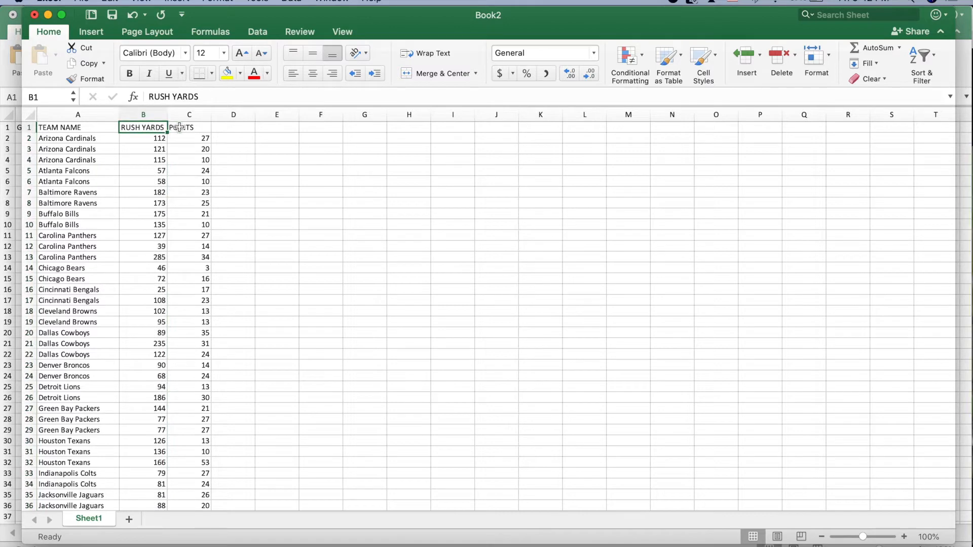
Step: Review the reordered Rush Yards and Points columns as the pair of variables to compare
left_click(179, 130)
left_click_drag(180, 130, 182, 256)
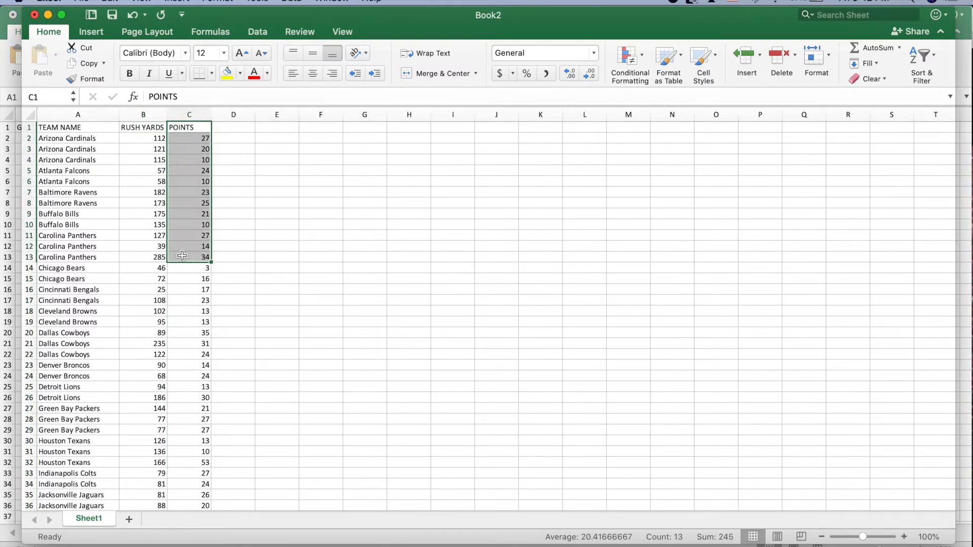
left_click(204, 131)
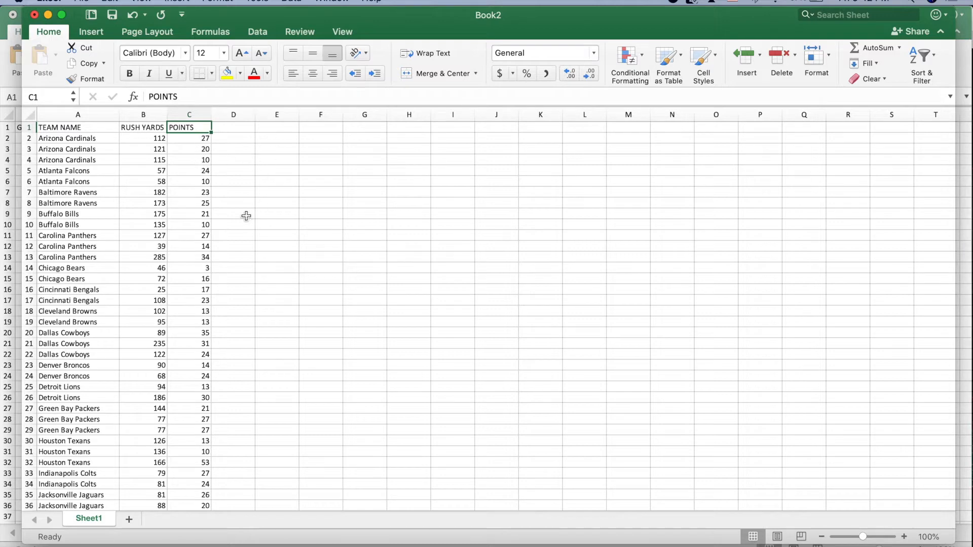
left_click(144, 126)
left_click_drag(144, 127, 137, 193)
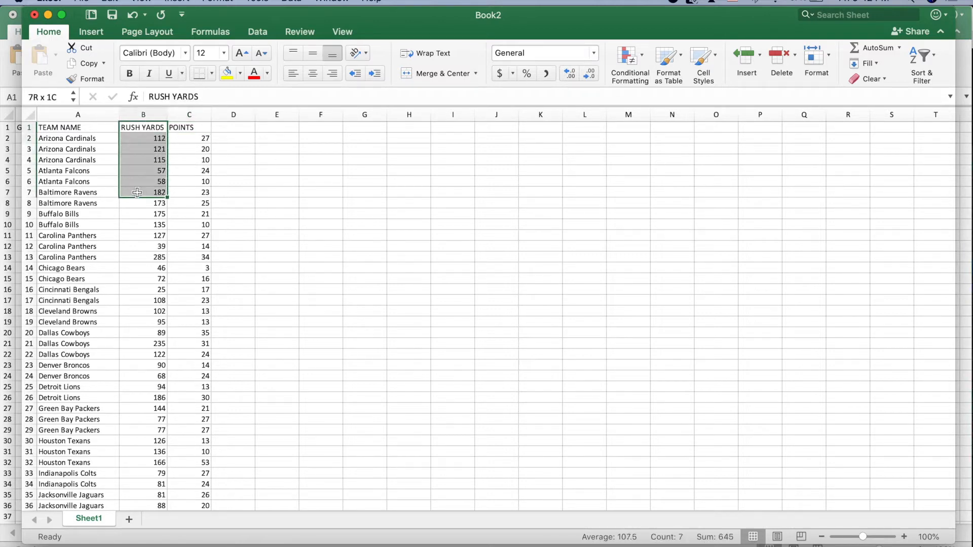
left_click(137, 162)
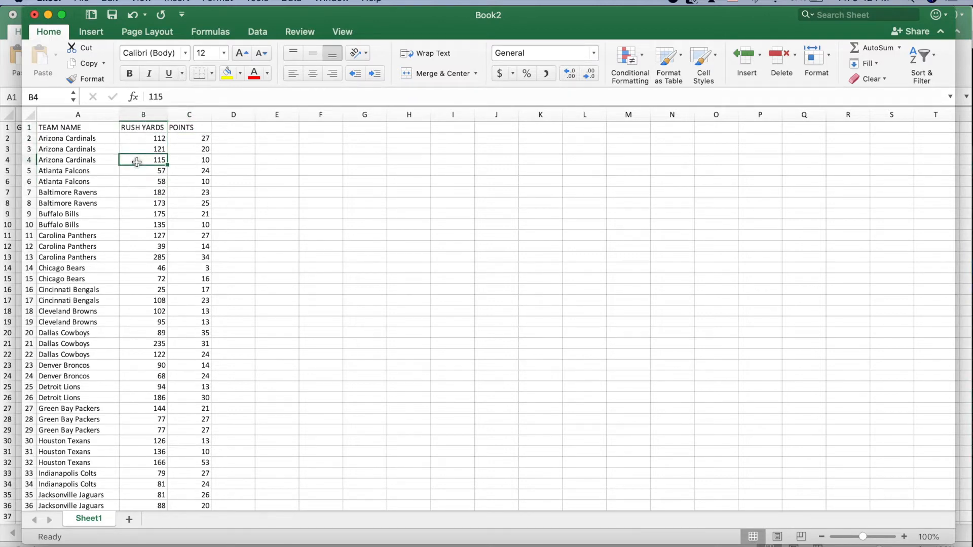
left_click_drag(150, 130, 173, 130)
left_click(122, 130)
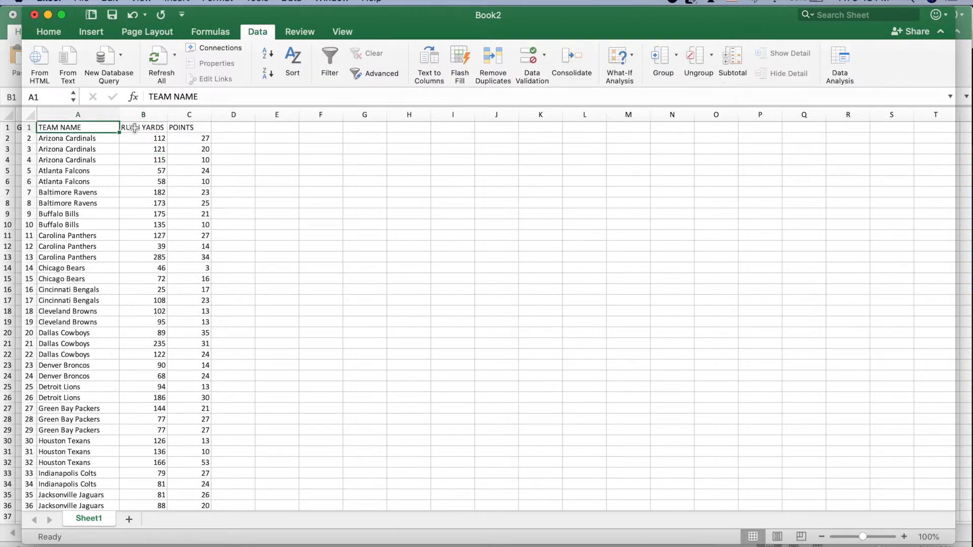
Step: Insert a scatter chart of Points against Rush Yards from B1:C79 and place it beside the top of the data
left_click_drag(156, 127, 189, 129)
key("super+shift+Down")
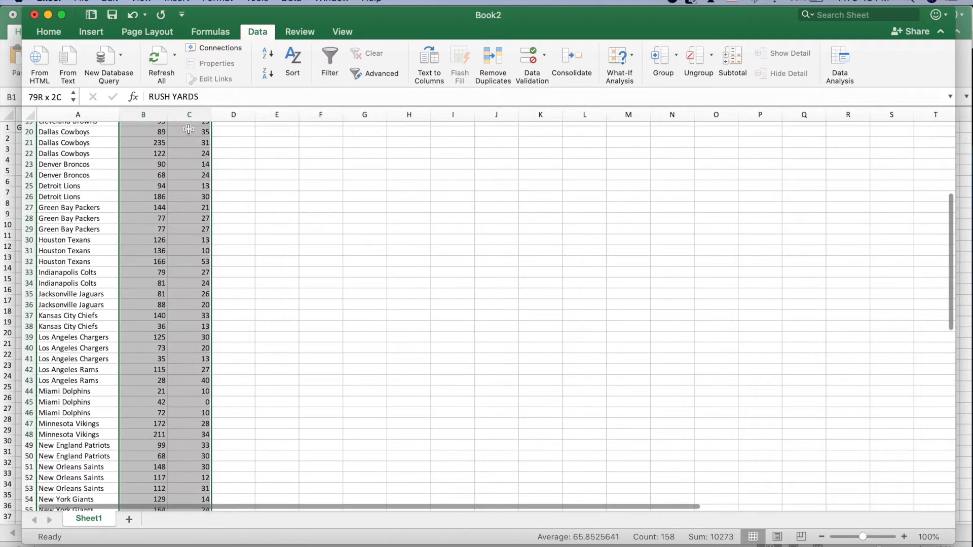
scroll(209, 248, "up", 15)
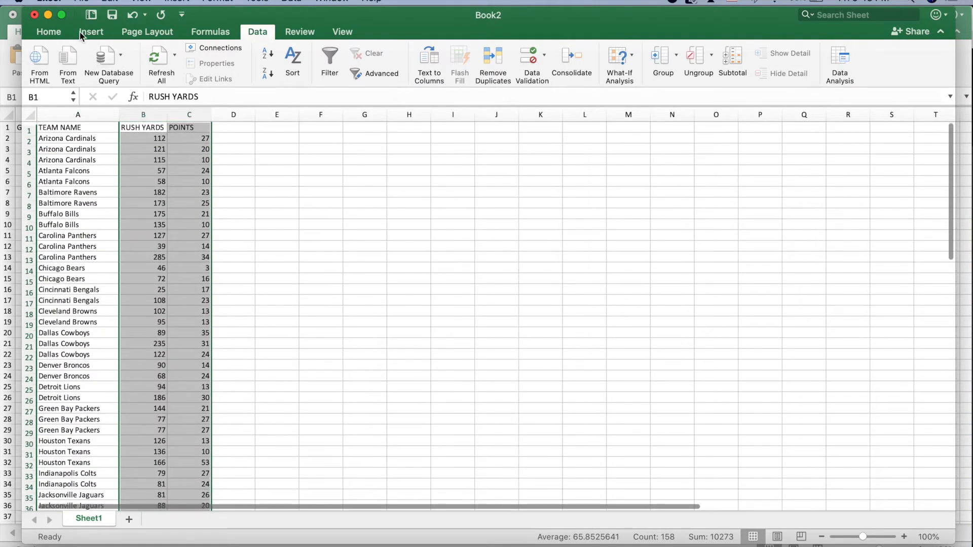
left_click(91, 31)
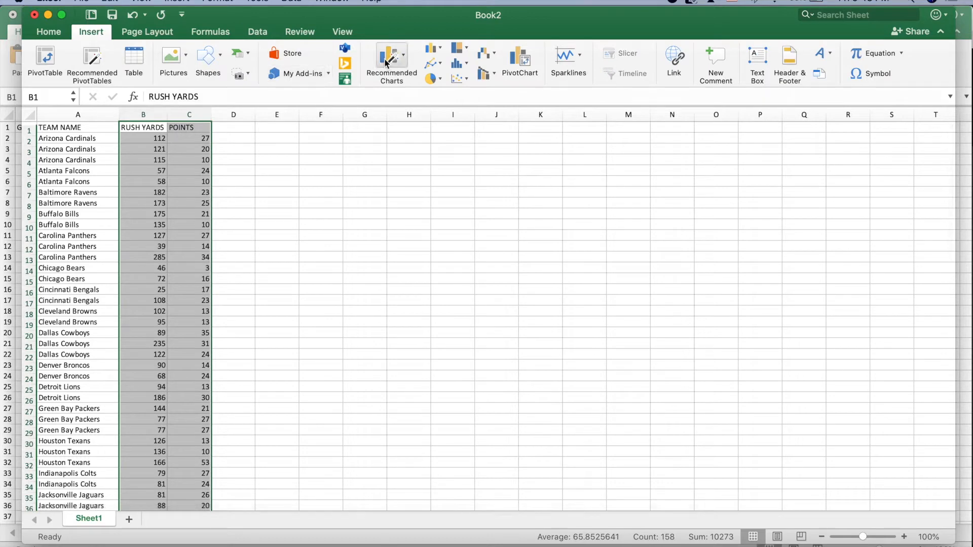
left_click(386, 62)
left_click(455, 163)
left_click_drag(452, 251, 327, 143)
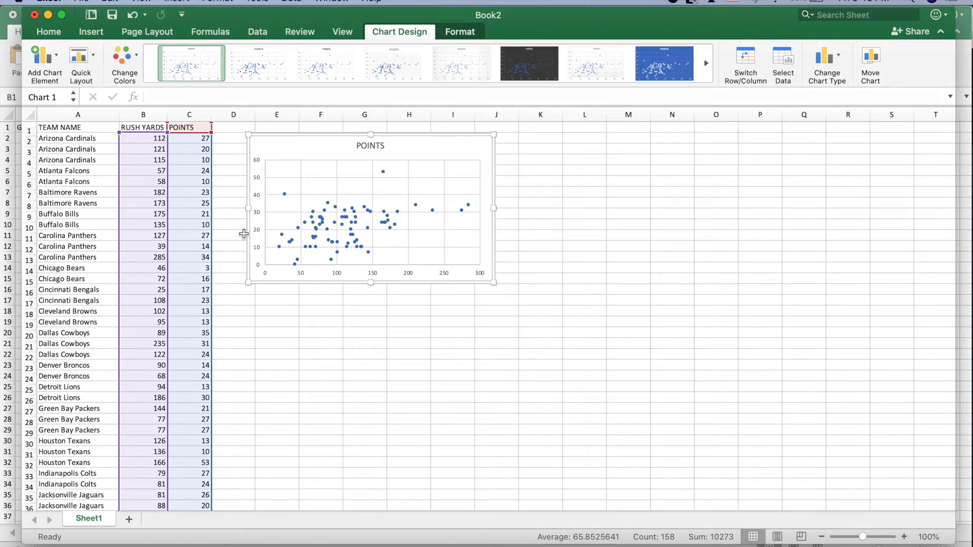
Step: Add a linear trendline to the scatter chart's Points series and display its equation on the chart
left_click(335, 224)
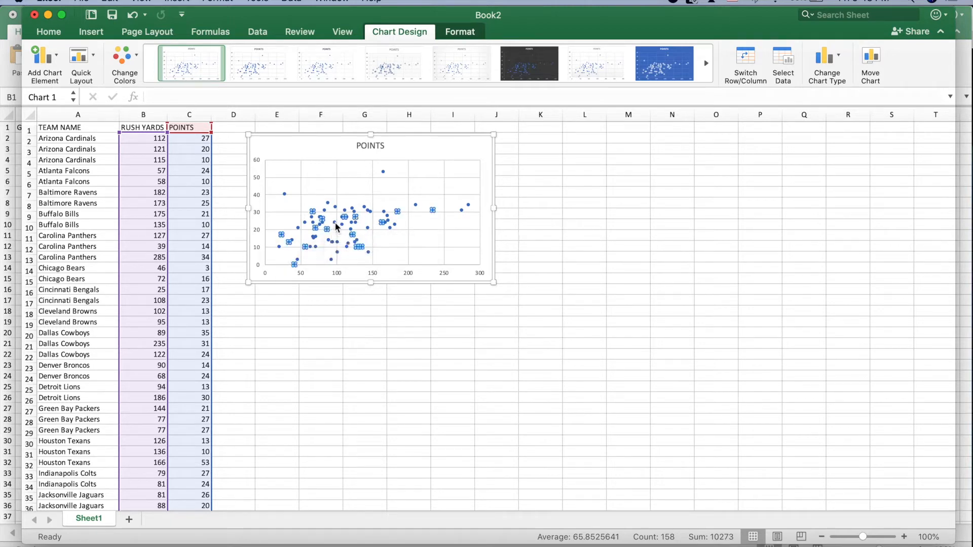
right_click(336, 227)
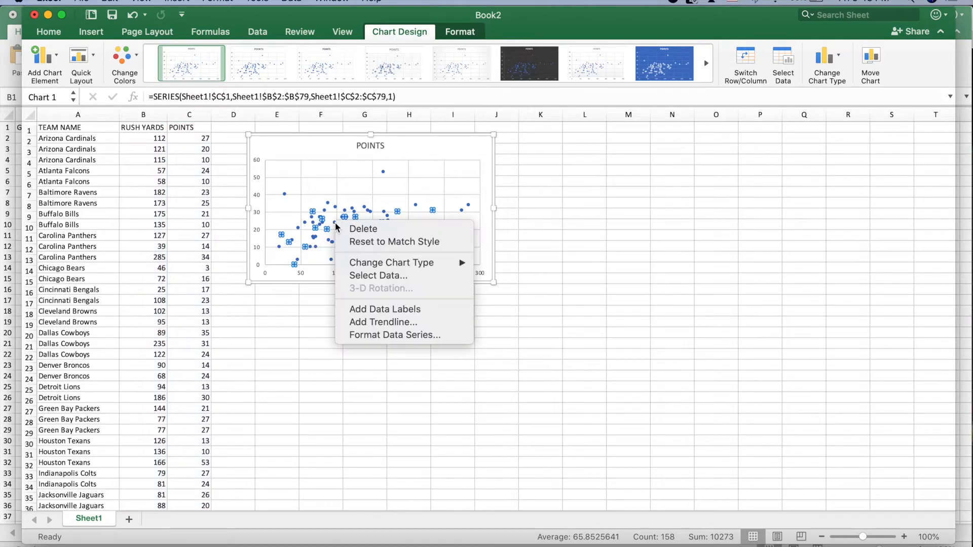
left_click(368, 323)
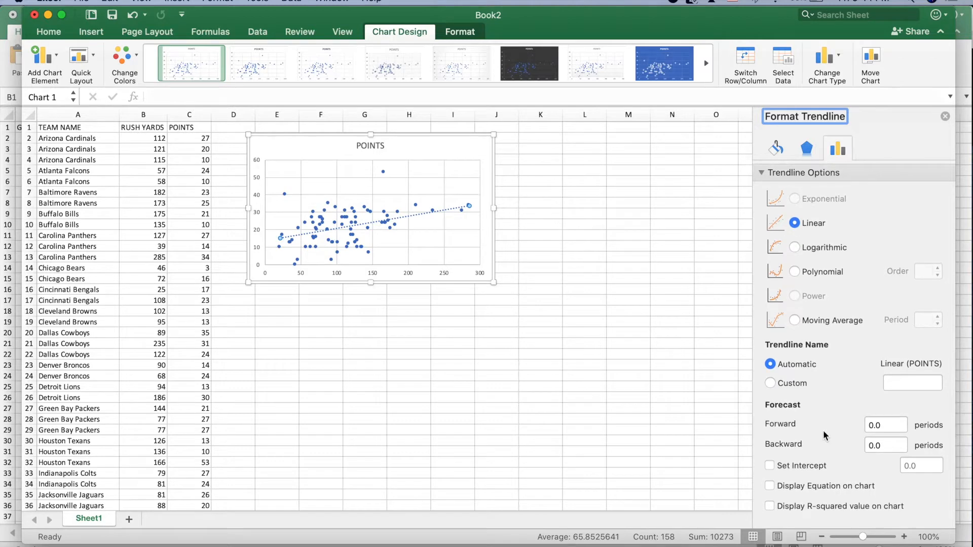
left_click(827, 488)
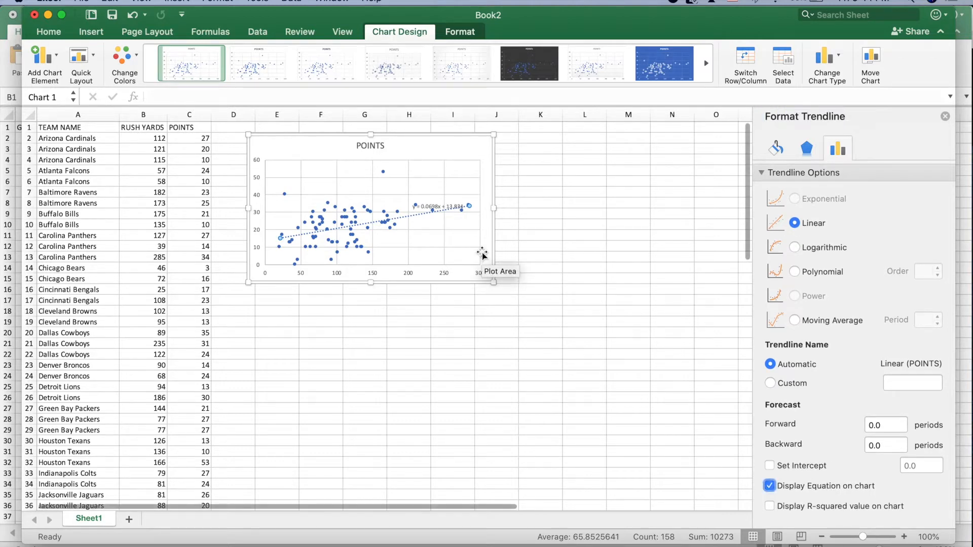
Step: Enlarge the trendline equation and place it above the points, and move the chart up against the Points column
left_click_drag(439, 205, 413, 186)
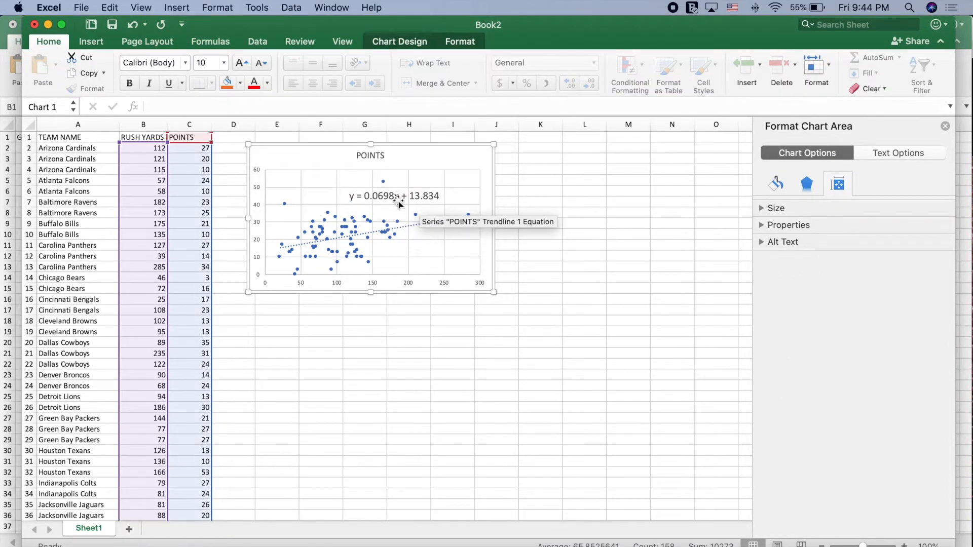
left_click(423, 164)
left_click_drag(423, 164, 397, 154)
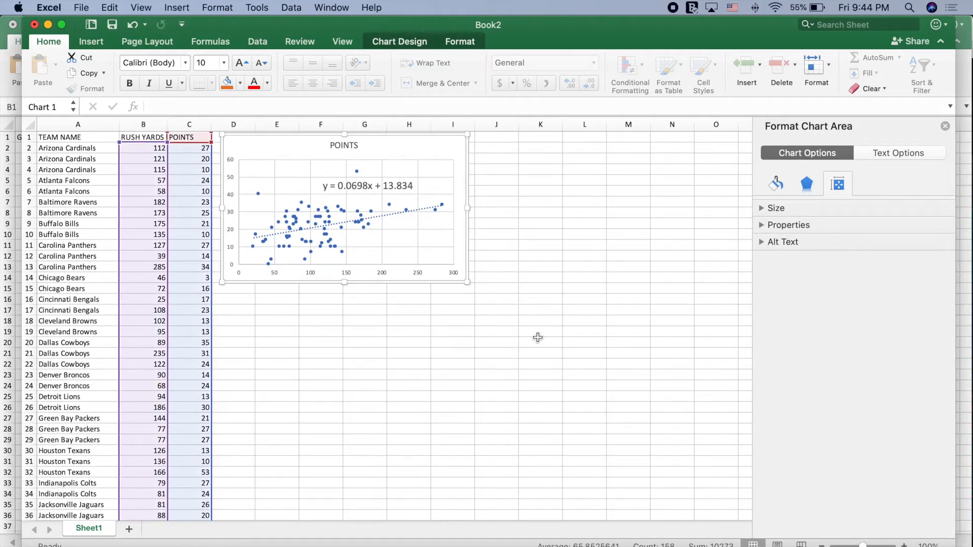
left_click(416, 315)
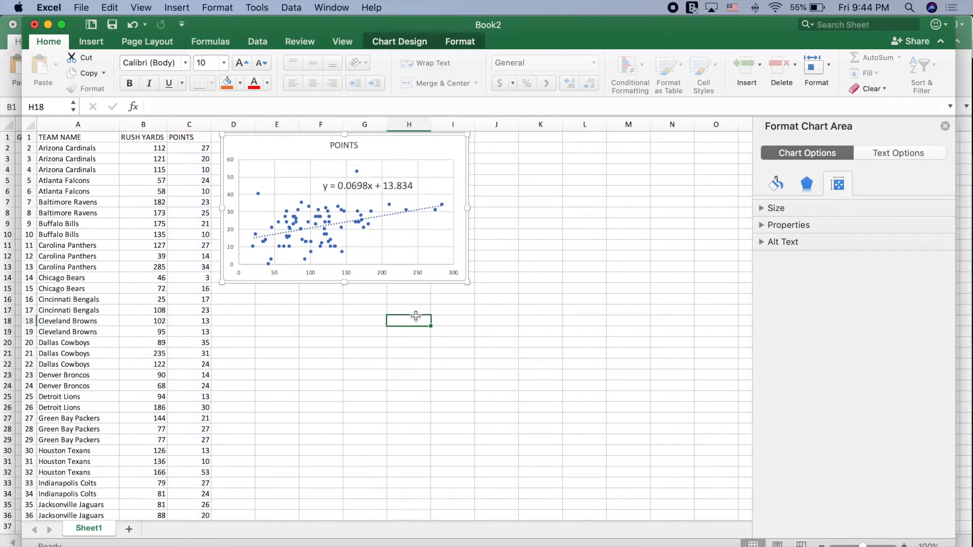
left_click(253, 300)
left_click_drag(253, 300, 250, 299)
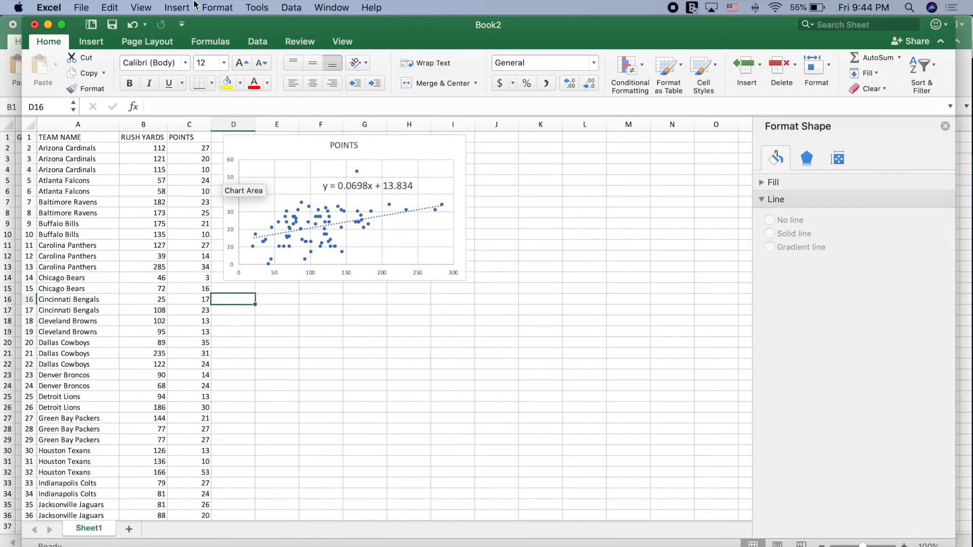
Step: Make sure the Analysis ToolPak add-in is enabled and open the Data Analysis tools
left_click(270, 7)
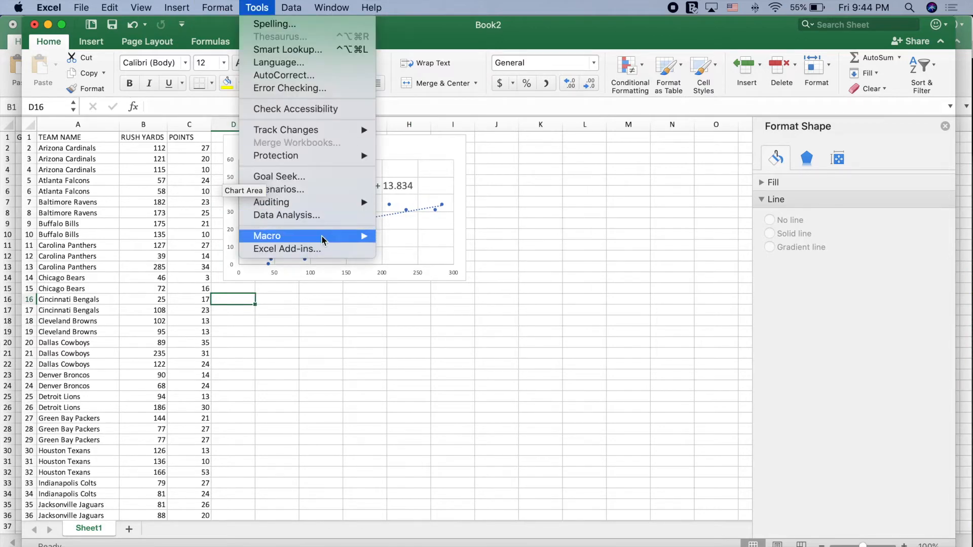
left_click(320, 249)
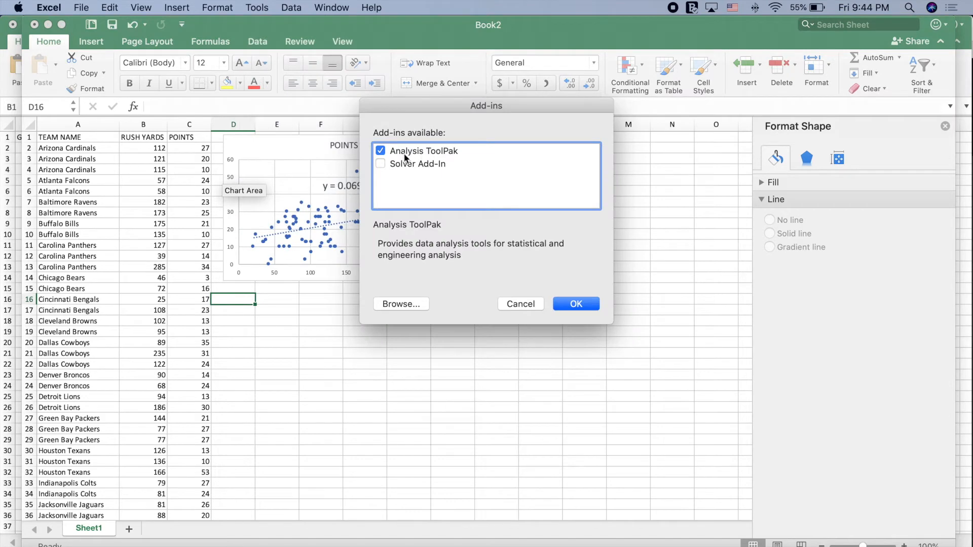
left_click(580, 304)
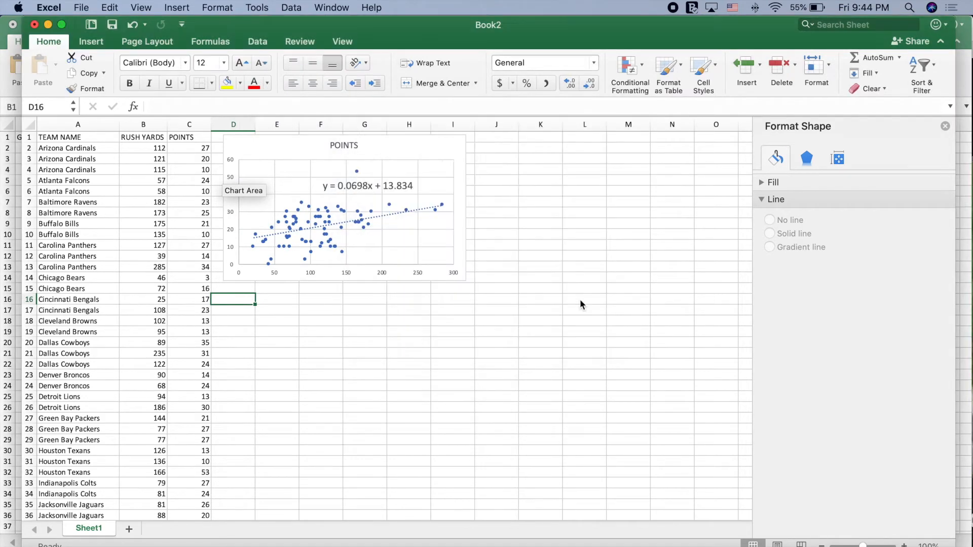
left_click(259, 42)
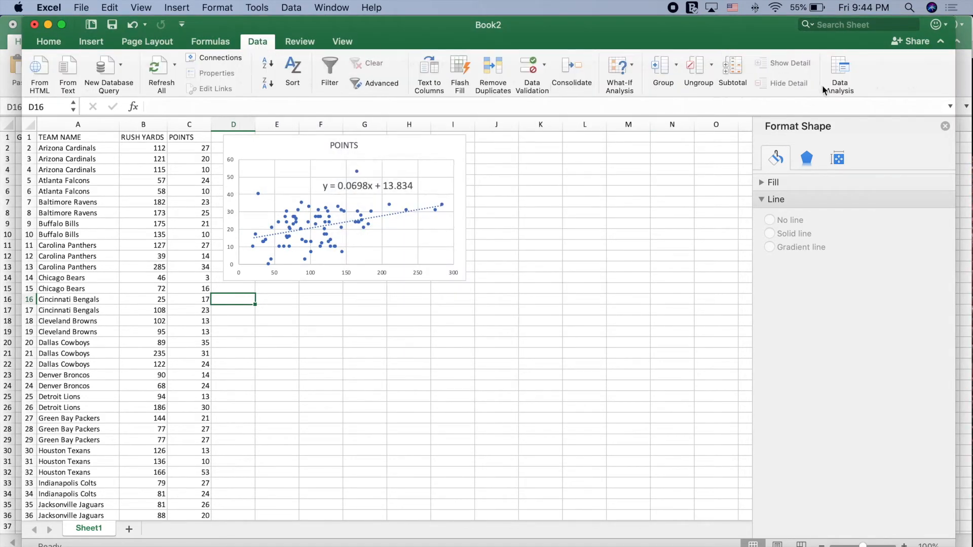
left_click(832, 73)
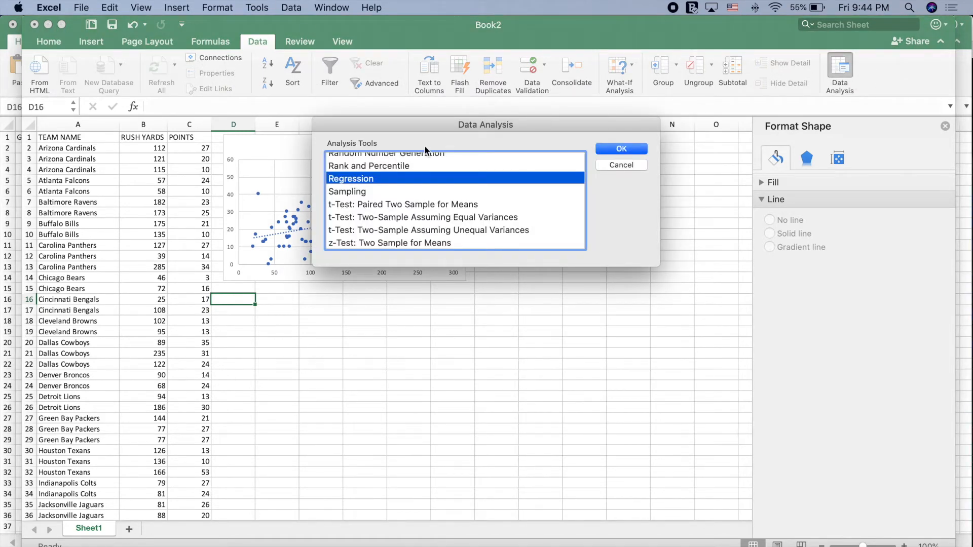
left_click(376, 6)
left_click(378, 8)
left_click(375, 8)
left_click(375, 7)
left_click(376, 7)
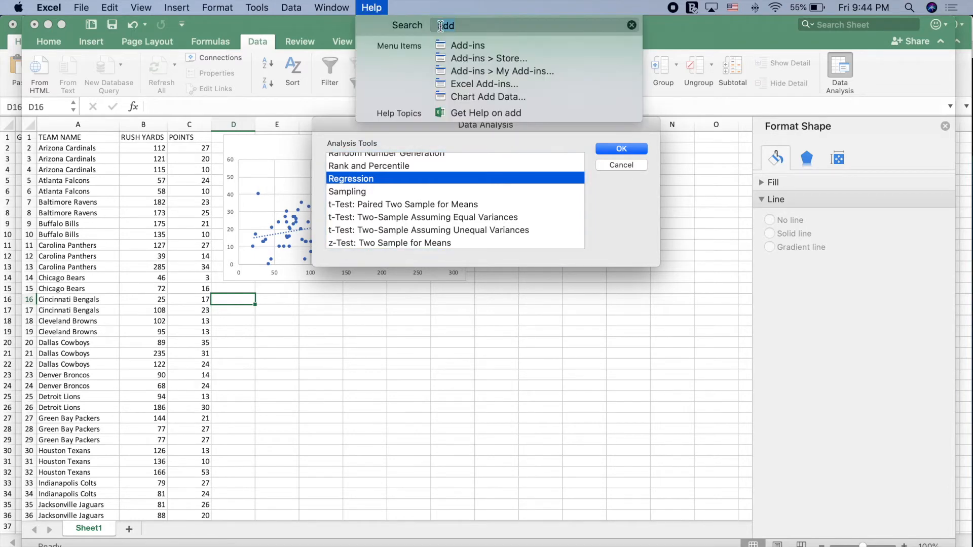
left_click(382, 5)
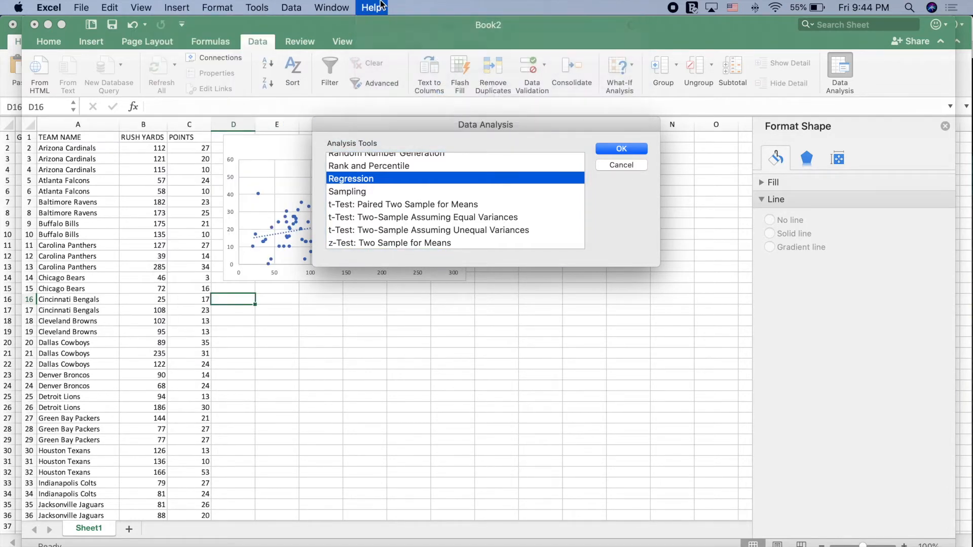
Step: Start a Regression analysis and set its Input Y Range to the Points column, C1:C79 including the header
left_click(615, 151)
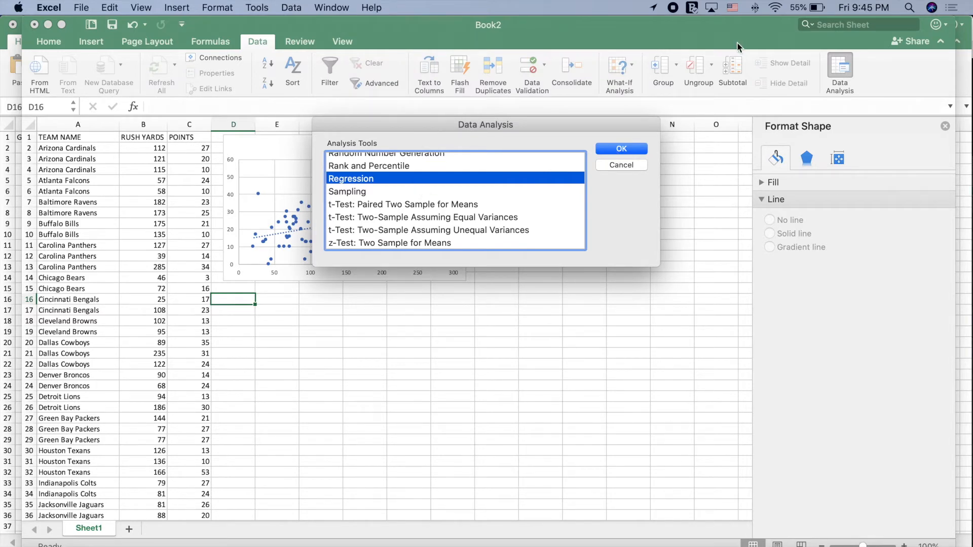
left_click(621, 149)
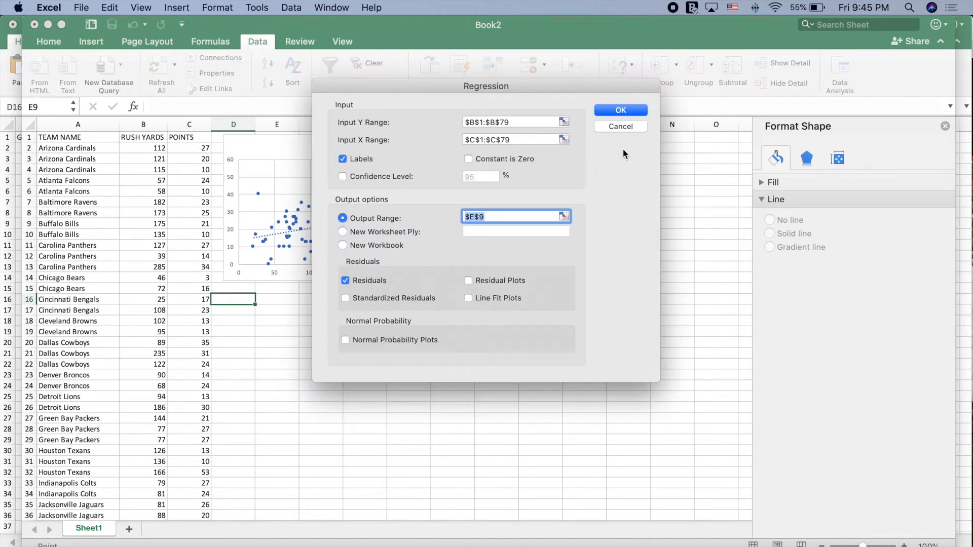
left_click(564, 121)
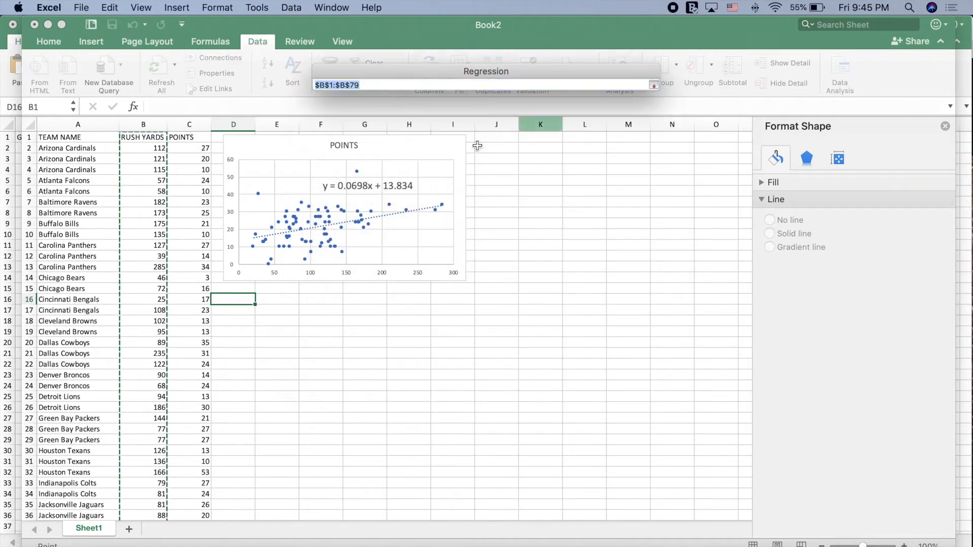
left_click(196, 141)
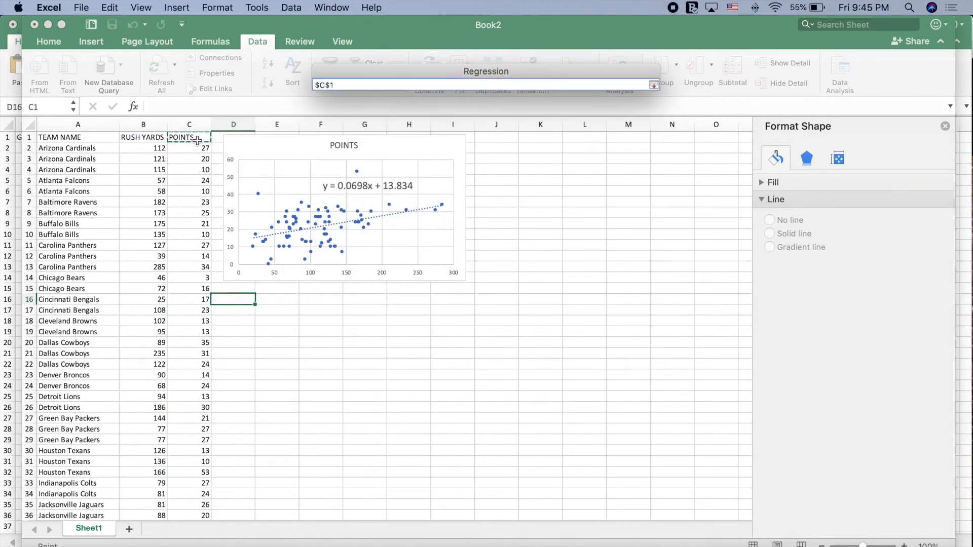
key("super+shift+Down")
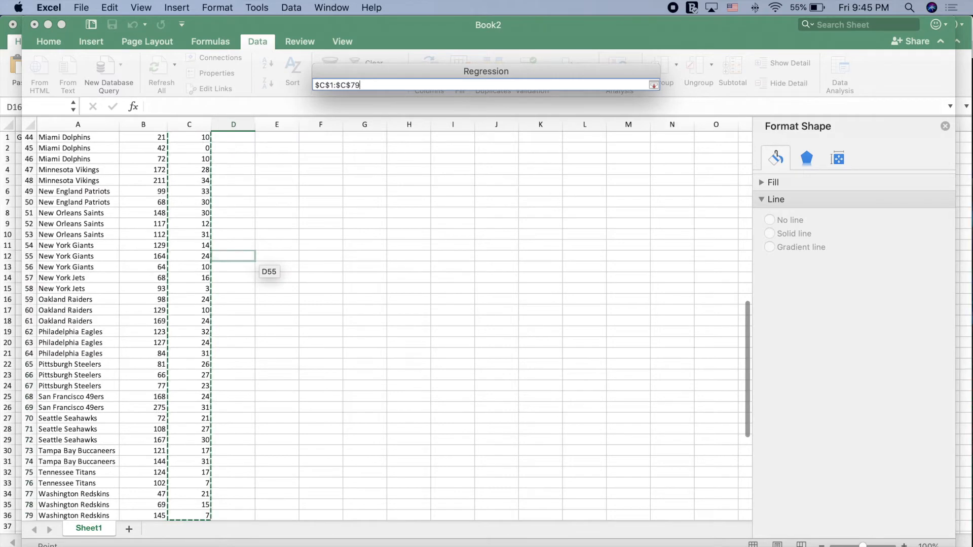
key("Return")
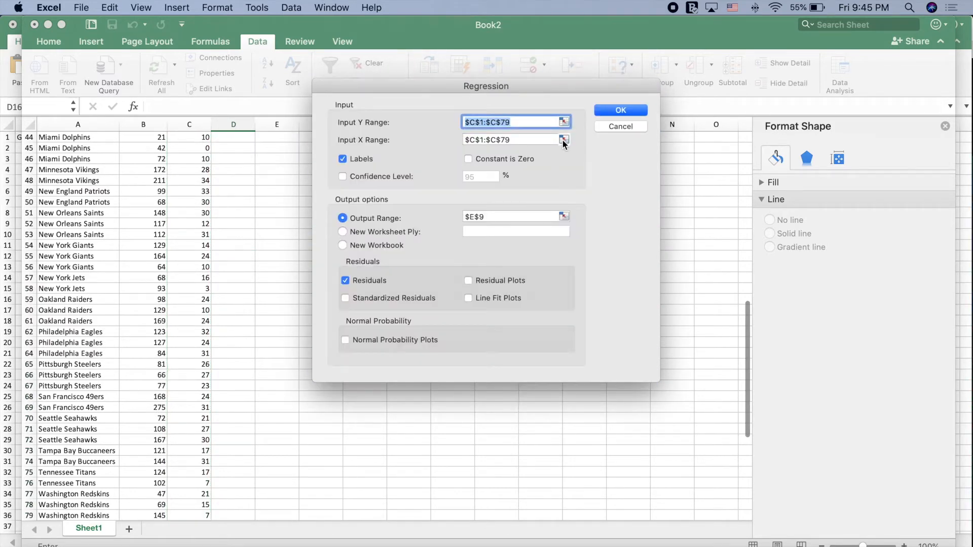
Step: Set the regression's Input X Range to the Rush Yards column, B1:B79 including the header
left_click(564, 139)
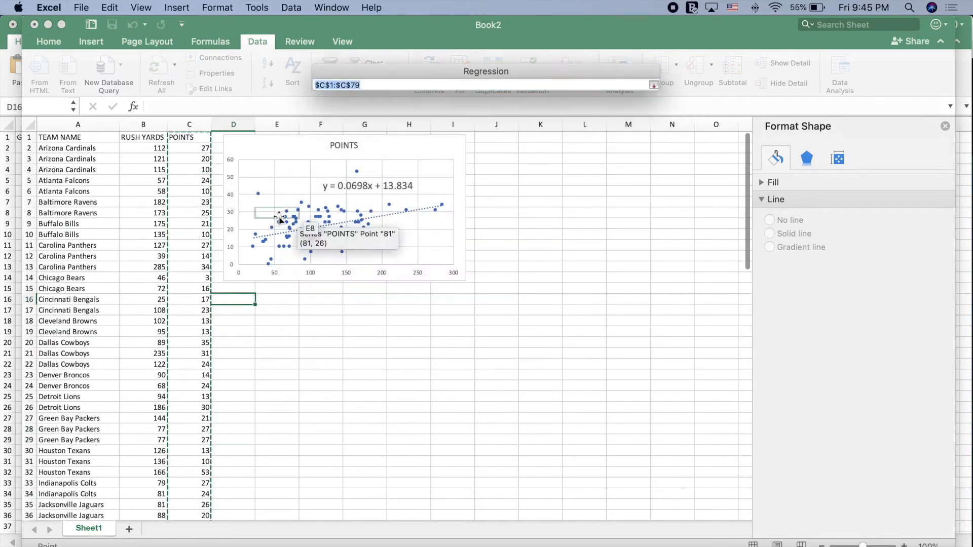
left_click(151, 142)
key("super+shift+Down")
key("Return")
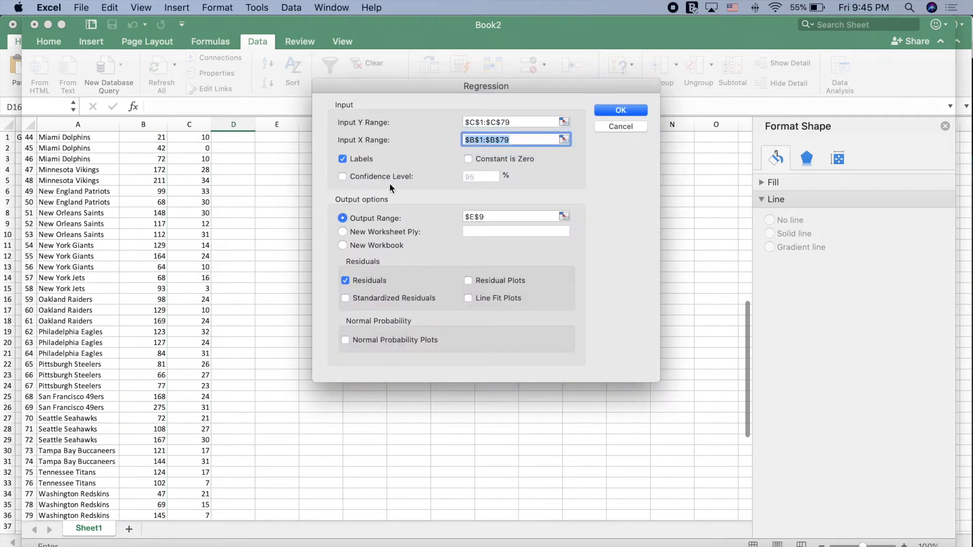
scroll(254, 213, "up", 14)
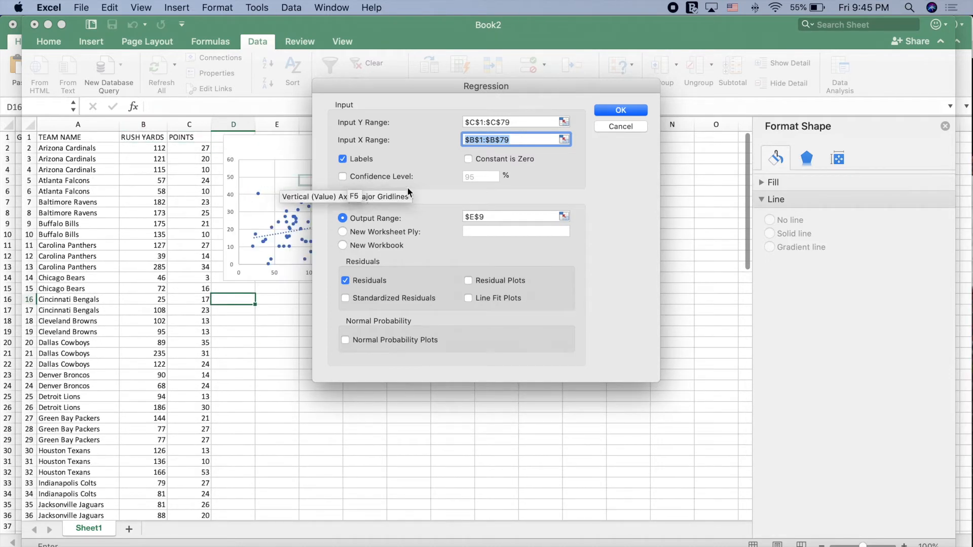
Step: Set the output range to E16 below the chart and run the regression with Labels and Residuals enabled
left_click(563, 216)
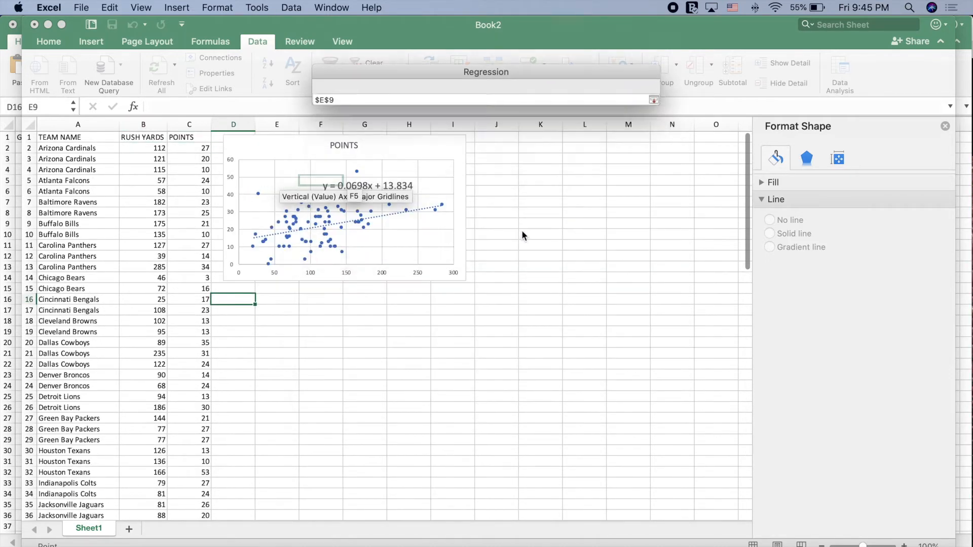
left_click(264, 300)
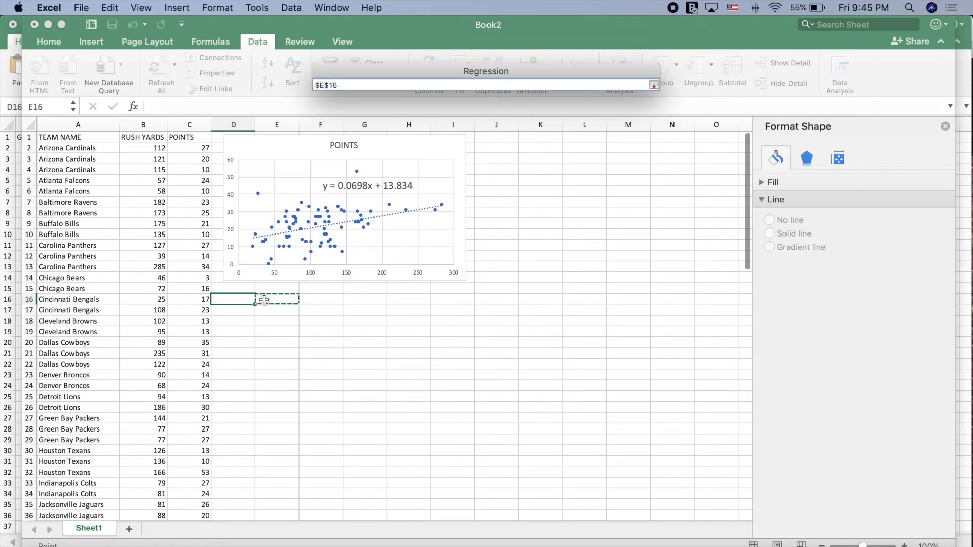
key("Return")
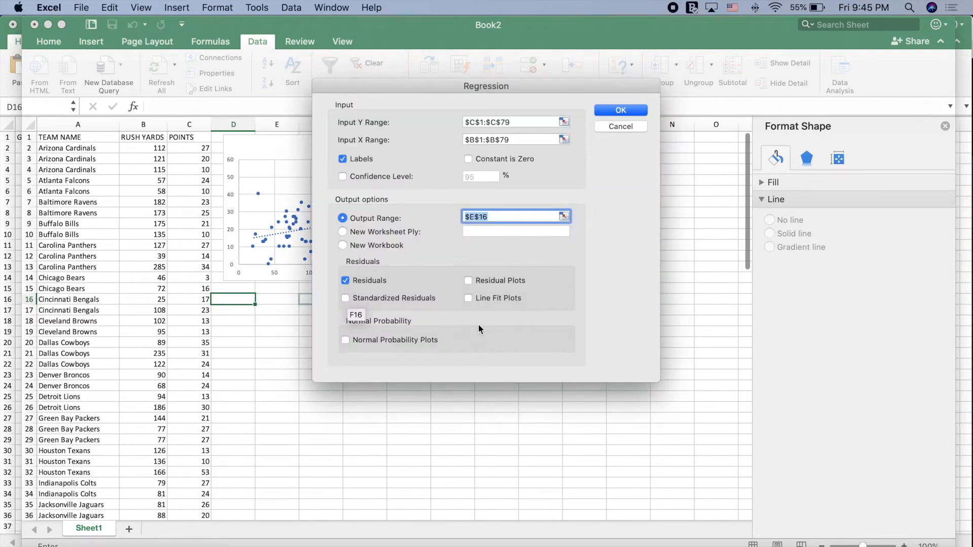
left_click(620, 111)
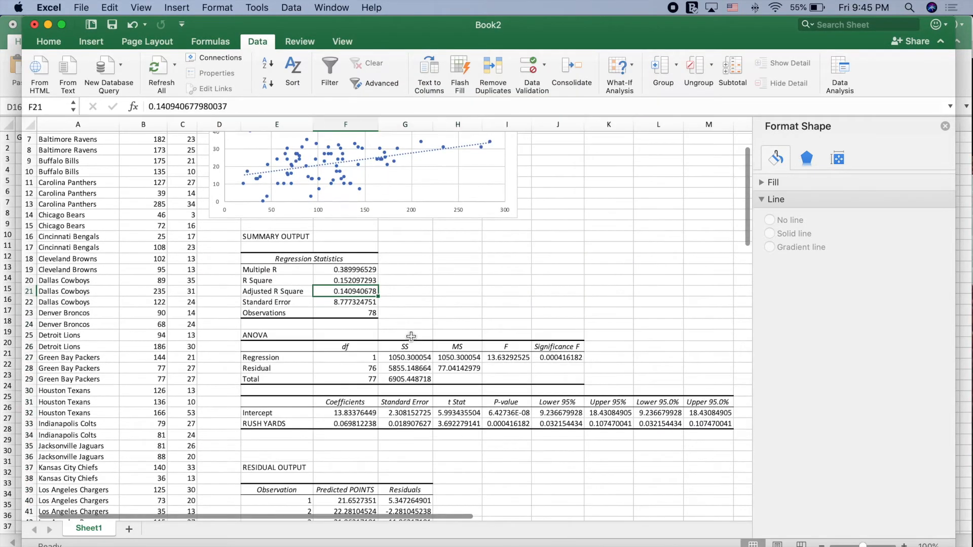
Step: Examine the regression summary statistics and ANOVA table, ending on the Intercept and Rush Yards coefficients in F32:F33
scroll(411, 337, "down", 2)
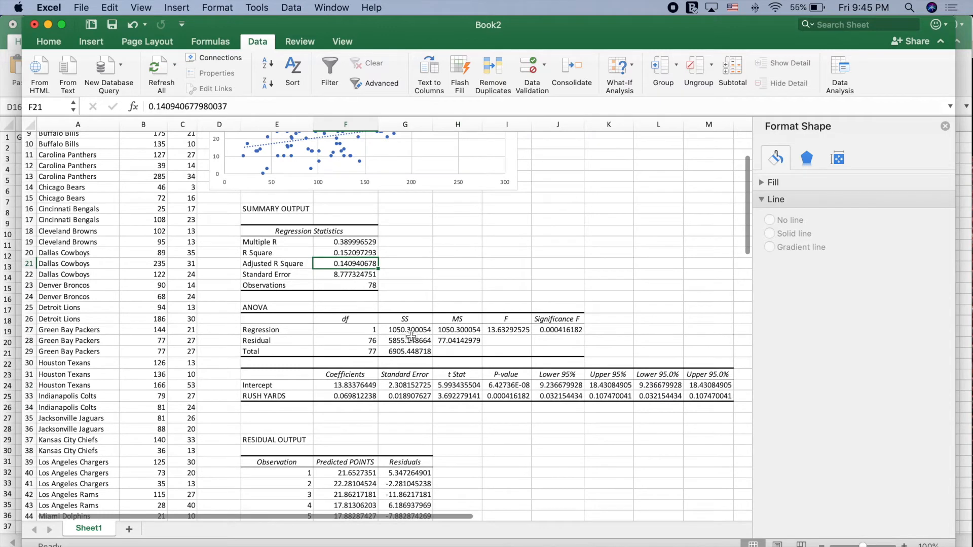
scroll(411, 337, "up", 4)
left_click_drag(273, 299, 340, 377)
scroll(340, 378, "down", 5)
left_click(339, 349)
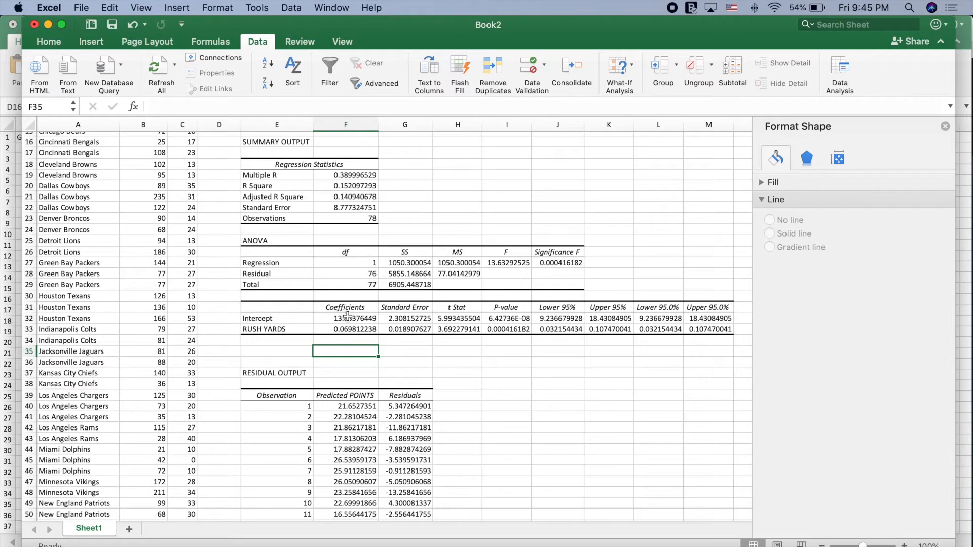
left_click_drag(347, 317, 347, 329)
Step: Compare the chart's trendline equation with the Intercept and Rush Yards coefficients in the regression output
scroll(353, 356, "up", 2)
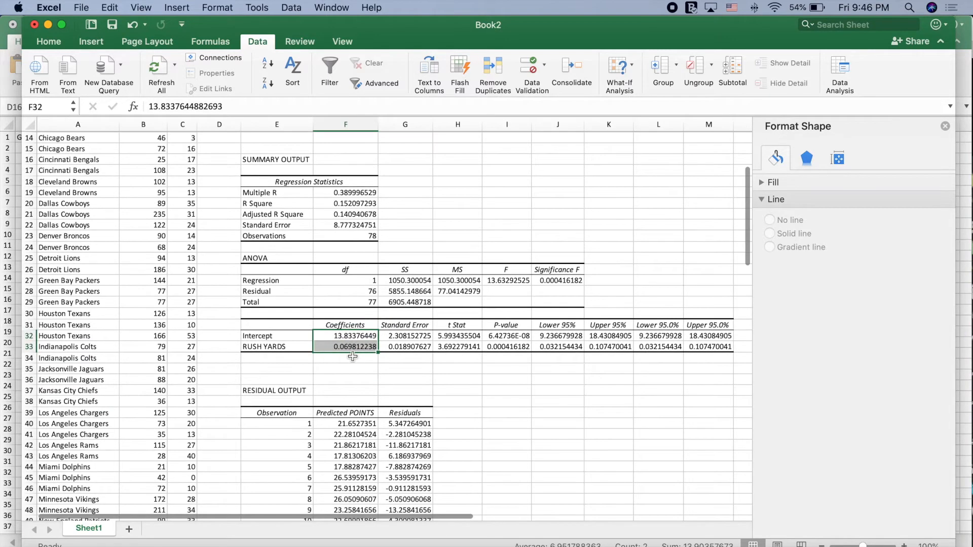
scroll(352, 350, "up", 5)
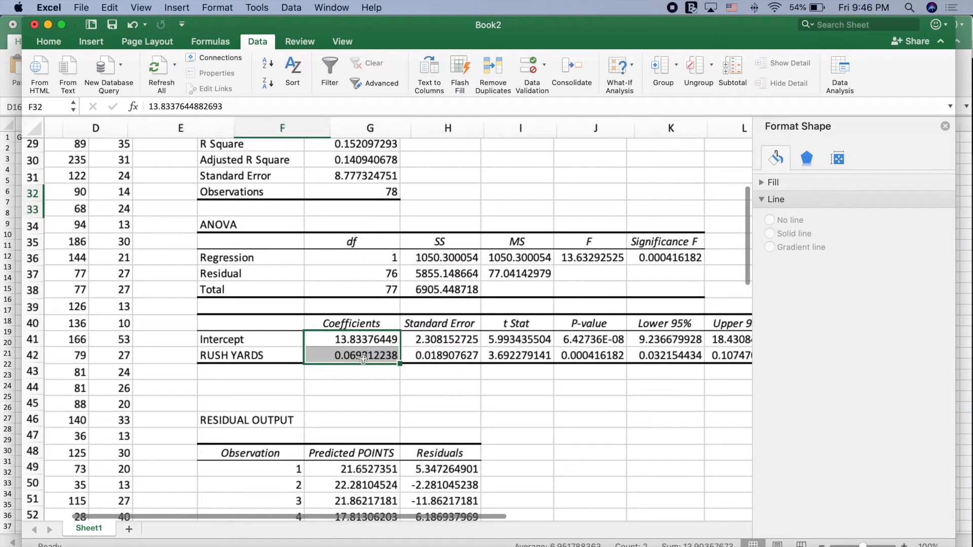
scroll(350, 345, "up", 10)
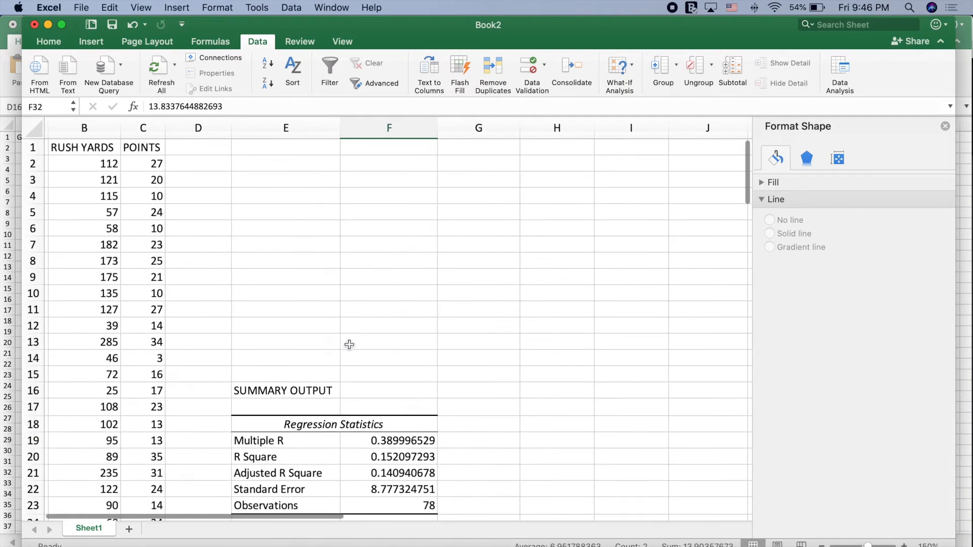
left_click(455, 223)
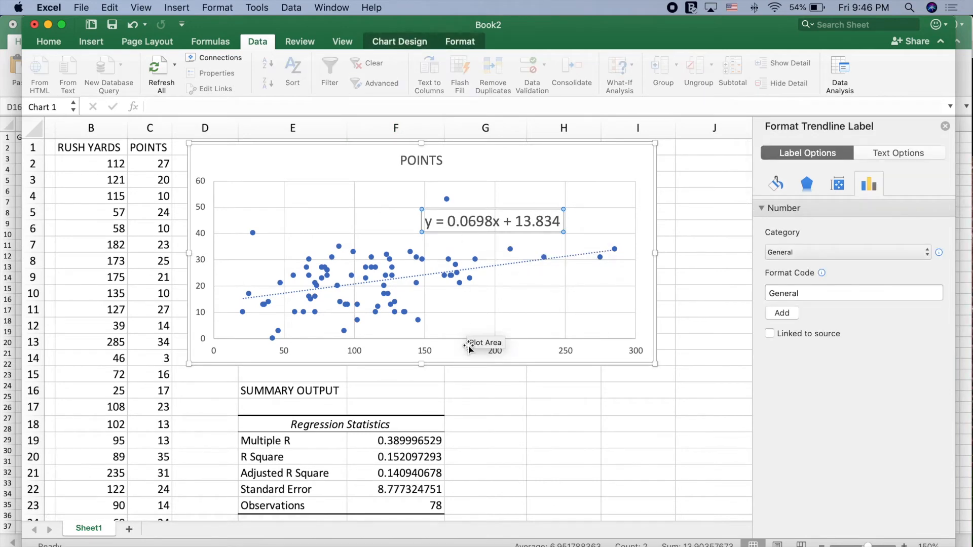
scroll(463, 404, "down", 10)
left_click_drag(398, 337, 400, 354)
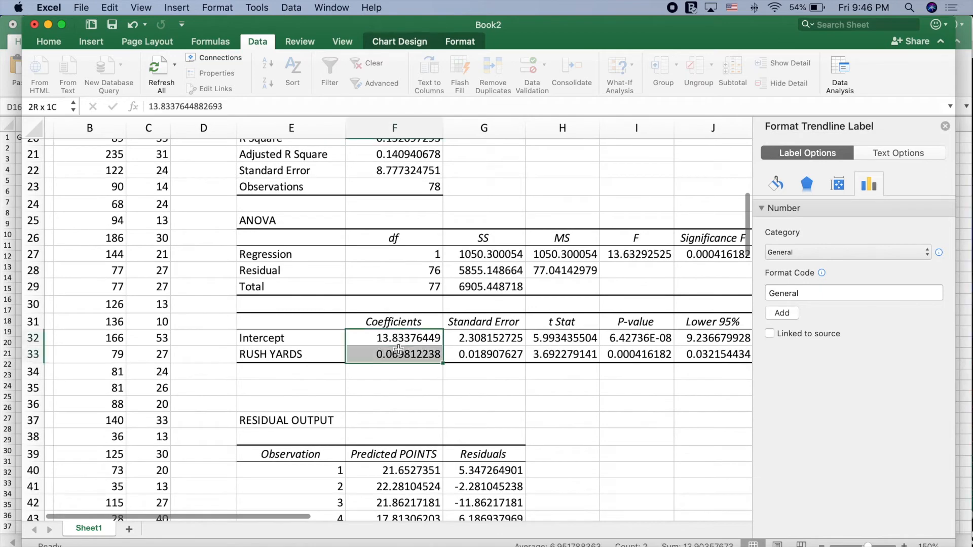
Step: Copy the Rush Yards and Points columns with their headers beside the residual output, starting at H39
left_click(404, 374)
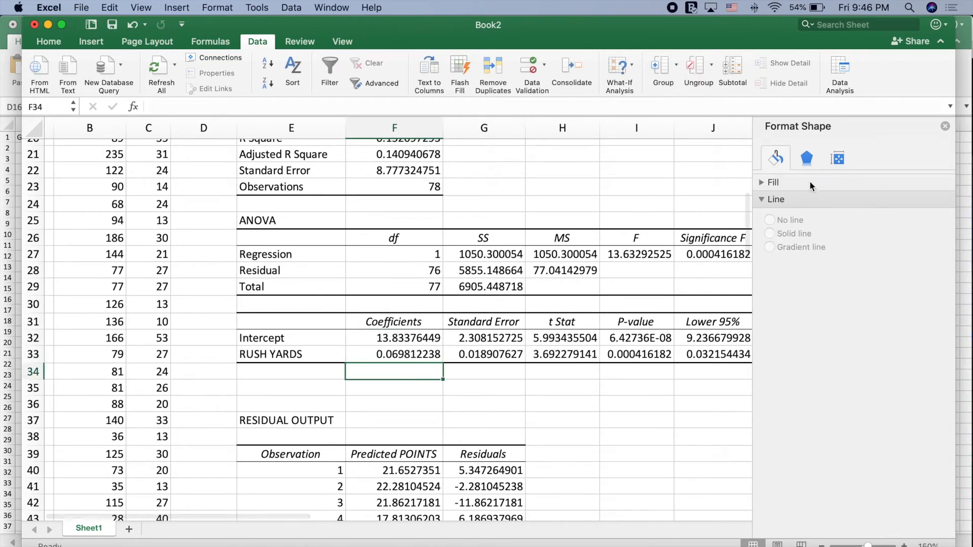
scroll(581, 420, "up", 10)
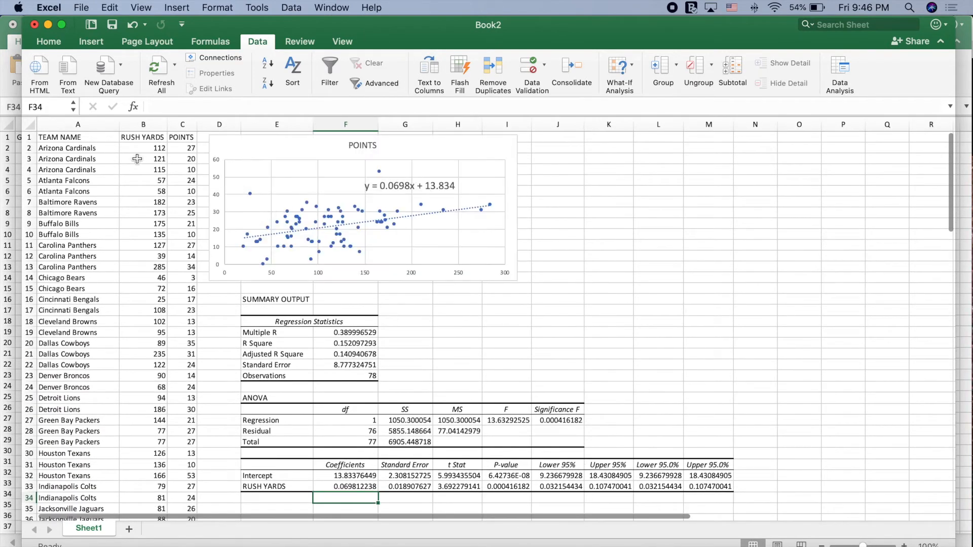
left_click_drag(147, 139, 172, 141)
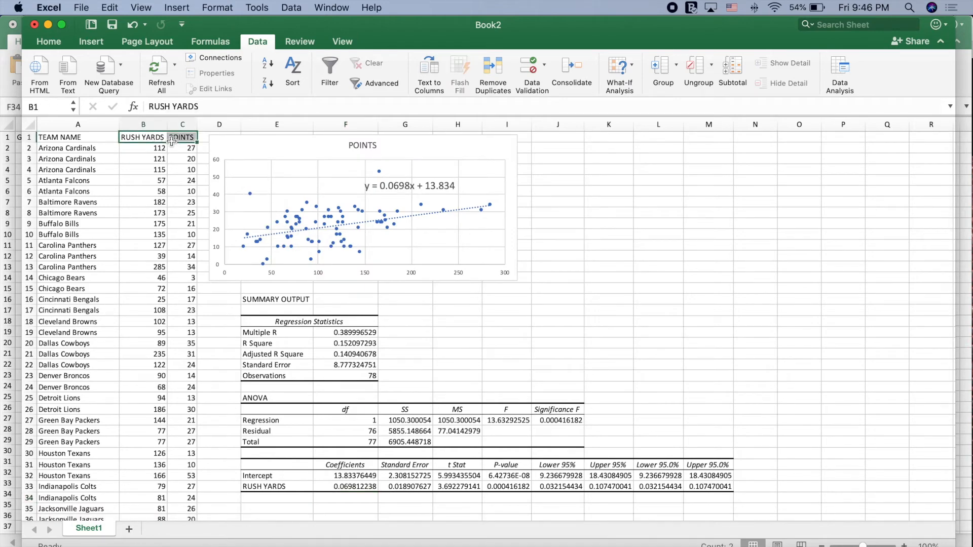
key("super+shift+Down")
scroll(446, 190, "up", 15)
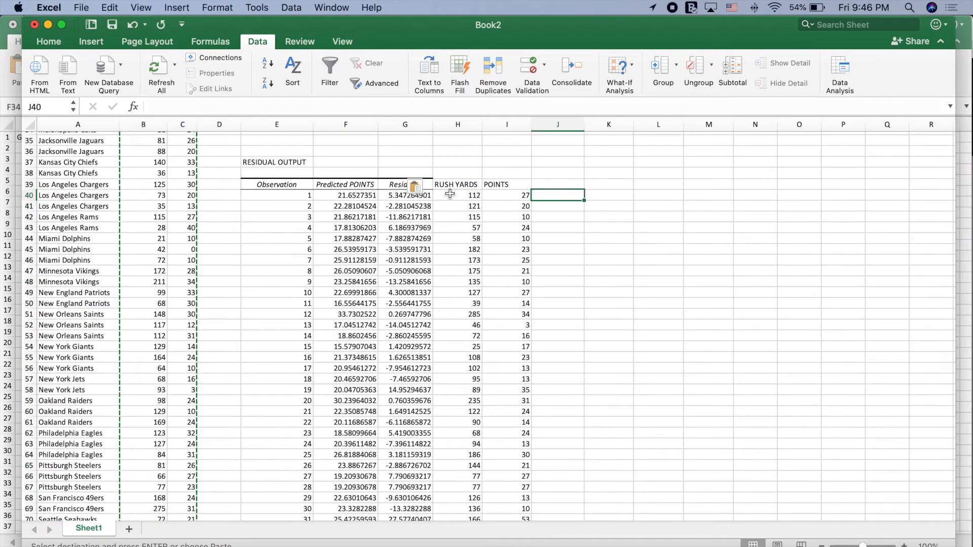
Step: Add the header "prediction" in J39, beside the copied Points column
left_click(345, 195)
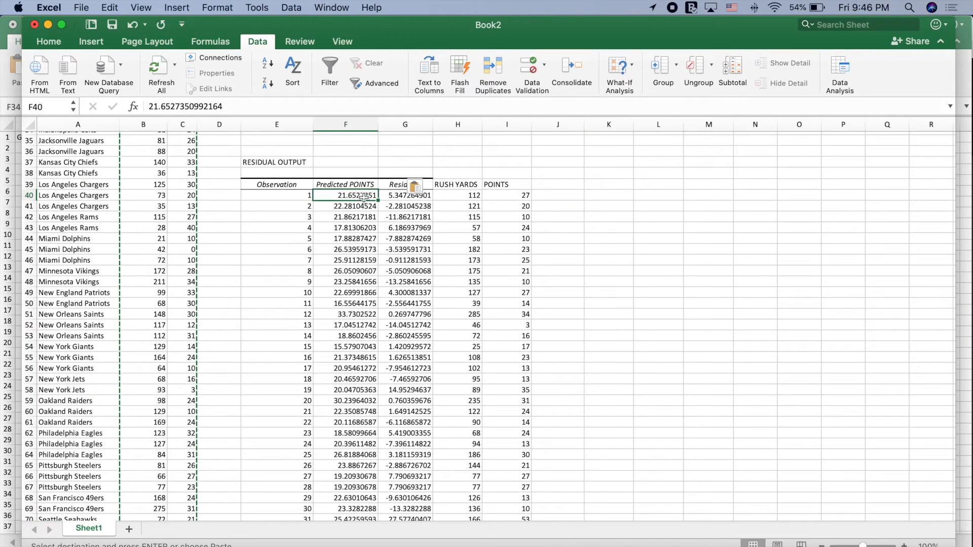
left_click_drag(346, 185, 331, 272)
left_click(398, 185)
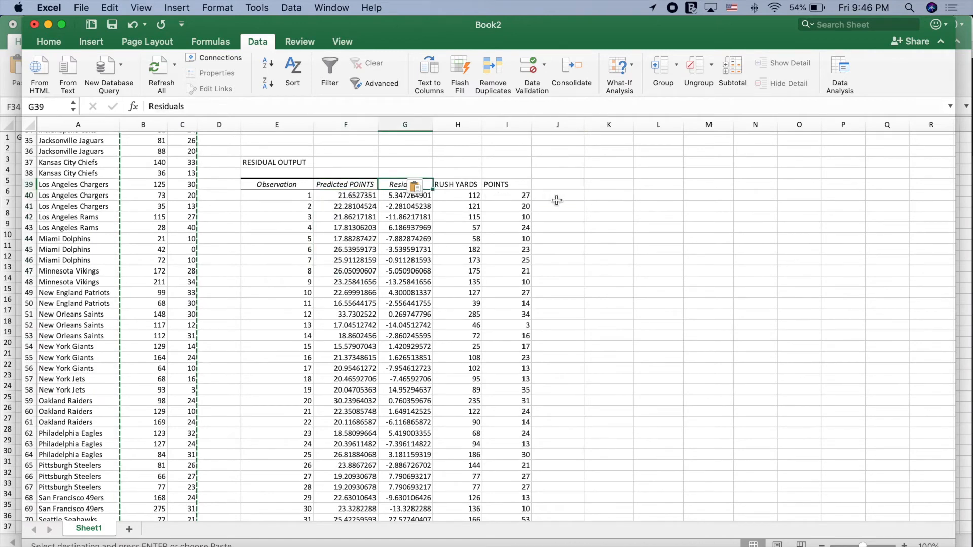
left_click(558, 183)
type("prediction")
key("Return")
Step: Enter the regression equation =$F$33*H40 + $F$32 in J40 to predict points for the first observation
scroll(557, 183, "up", 4)
type("=")
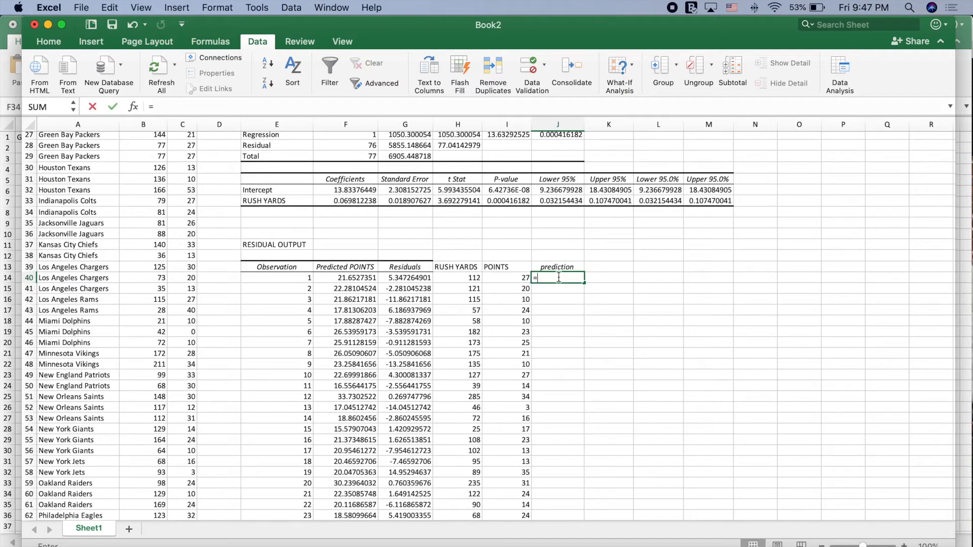
left_click_drag(536, 278, 472, 276)
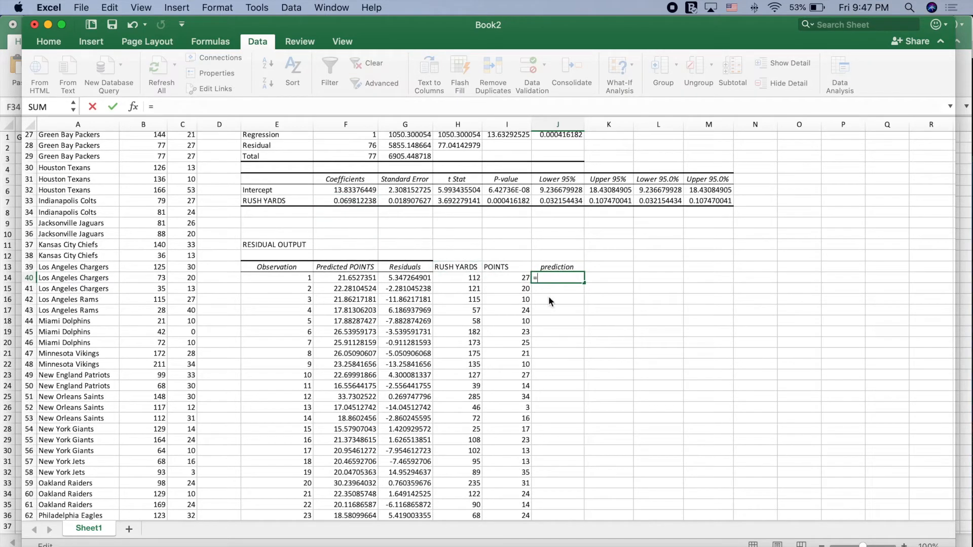
left_click(354, 201)
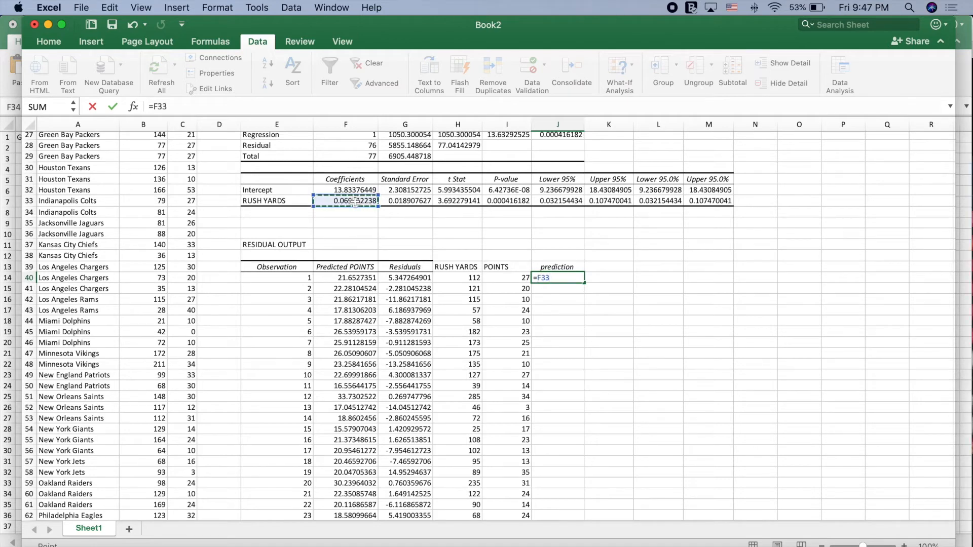
type("$33")
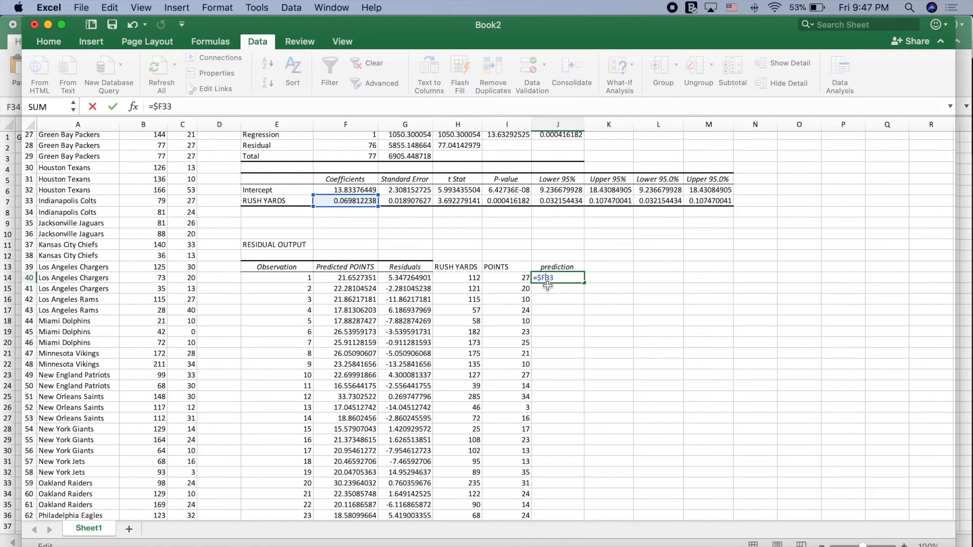
type("*")
left_click(470, 277)
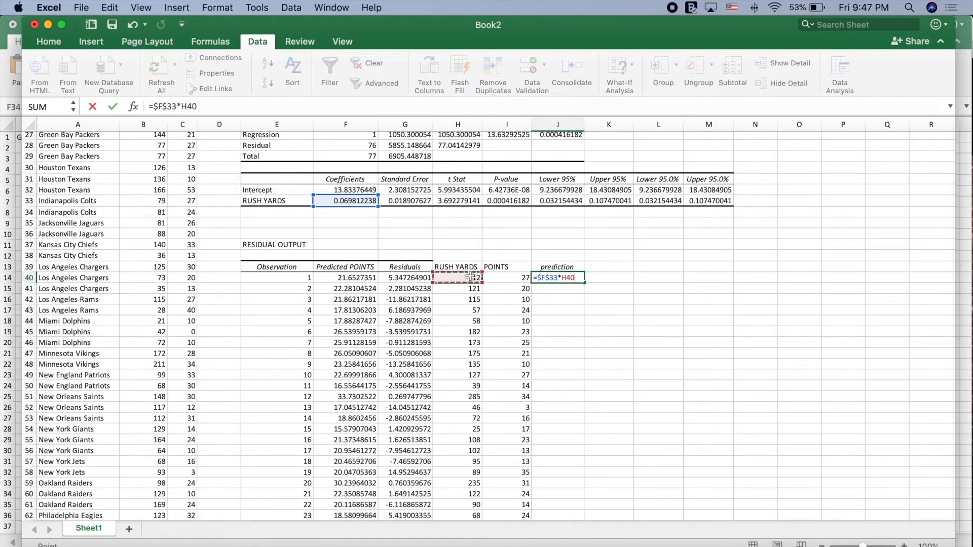
type("+")
left_click(347, 189)
left_click(583, 280)
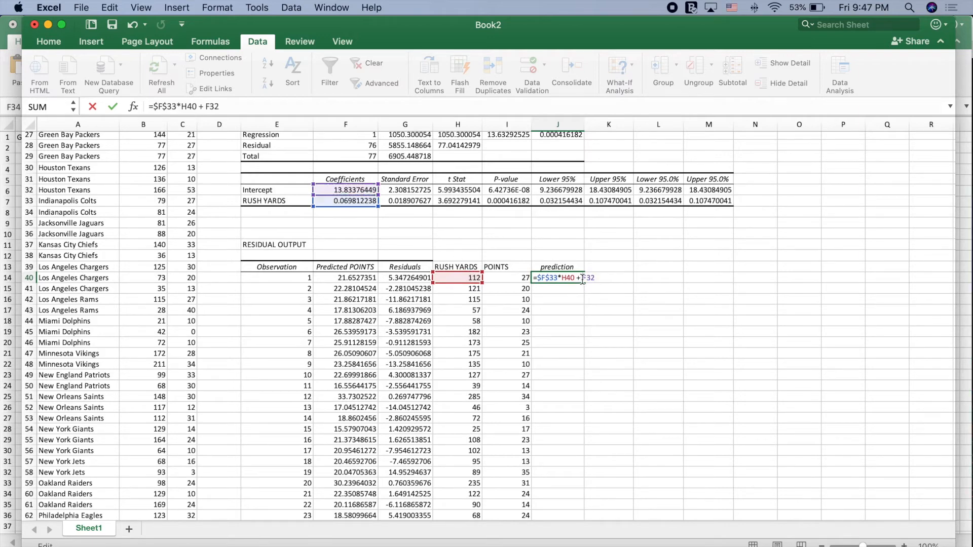
type("$")
type("$F$")
key("Return")
Step: Compare the J40 prediction with the regression's Predicted POINTS, the coefficients in F32:F33 and the chart's trendline equation
left_click(350, 279)
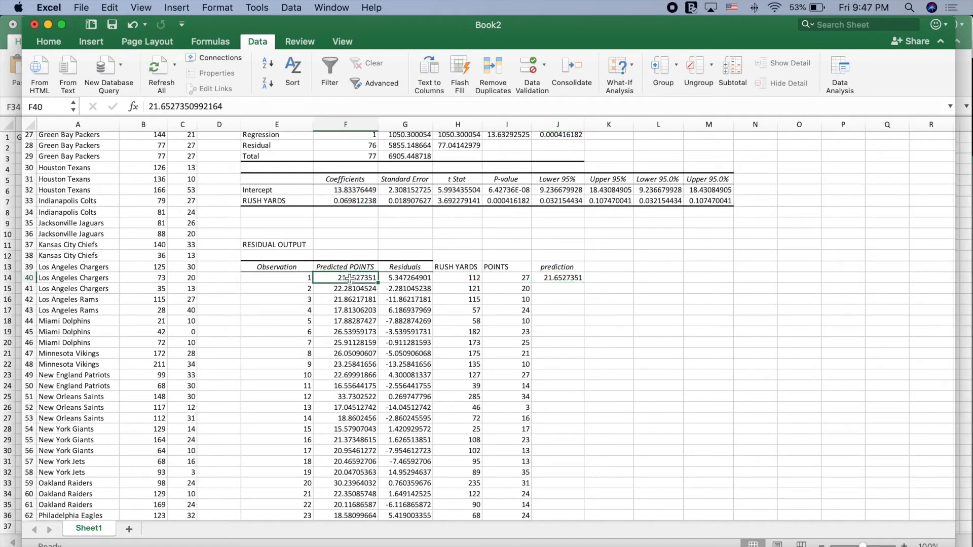
left_click_drag(358, 191, 357, 202)
left_click(340, 226)
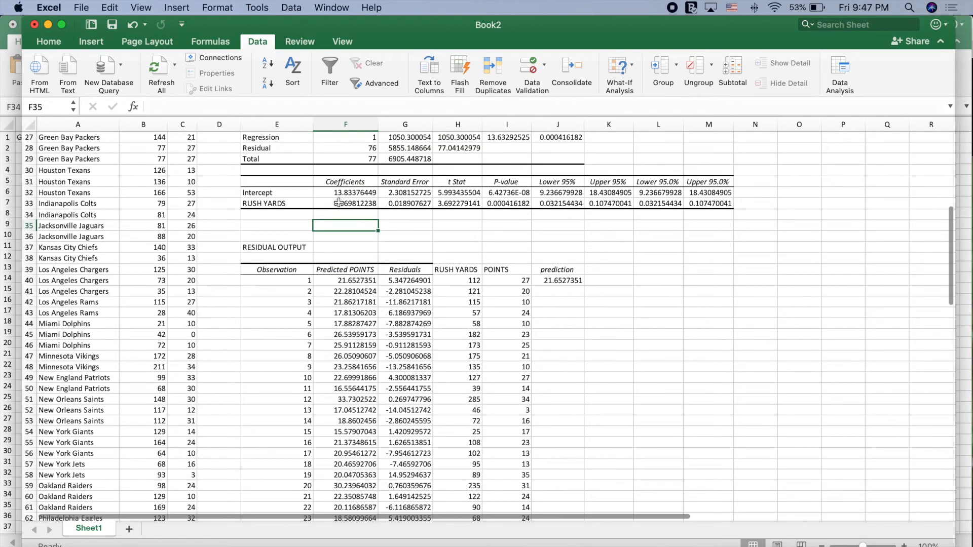
scroll(440, 232, "up", 5)
scroll(440, 232, "up", 3)
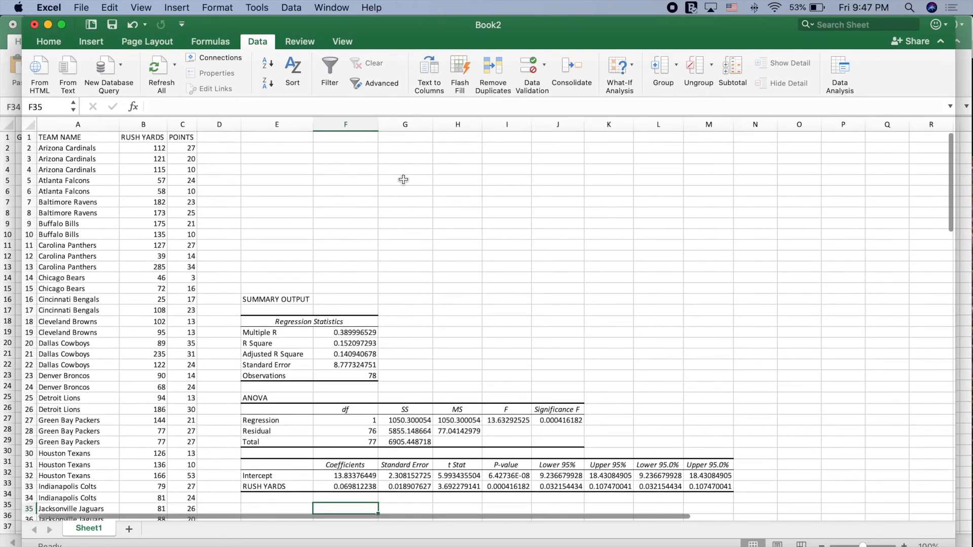
left_click(393, 185)
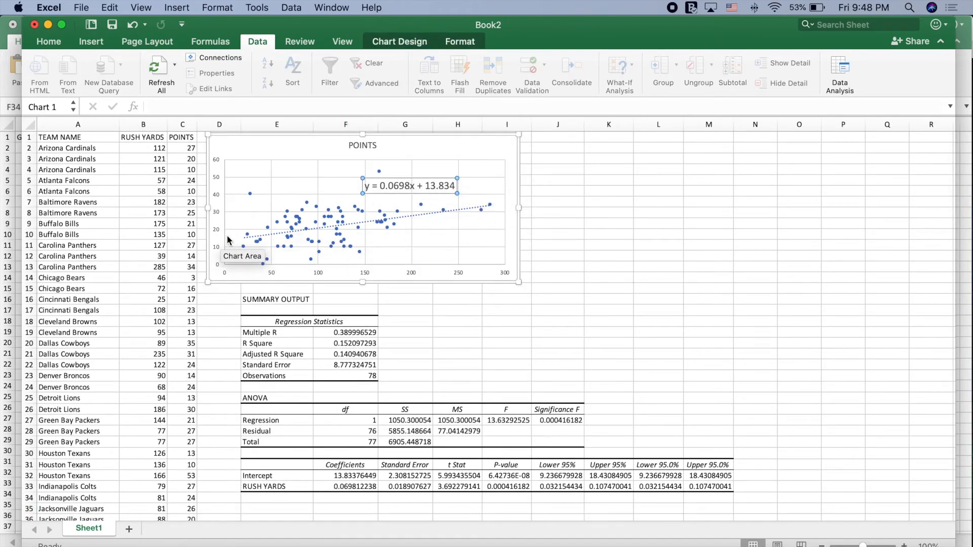
scroll(423, 282, "down", 3)
scroll(419, 275, "up", 3)
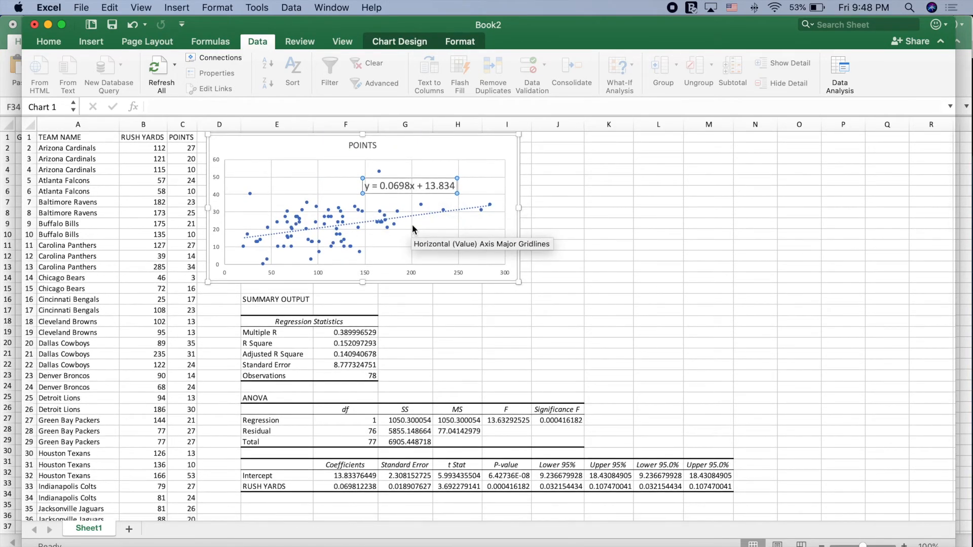
Step: Fill the J40 prediction formula down column J for all observations and check it against Predicted POINTS
scroll(423, 228, "down", 10)
left_click(562, 328)
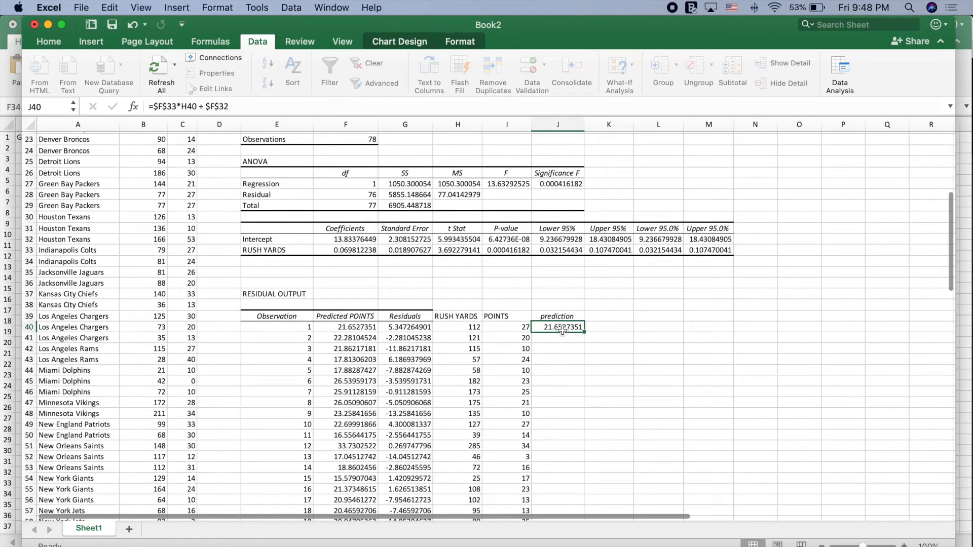
double_click(584, 332)
scroll(585, 332, "down", 2)
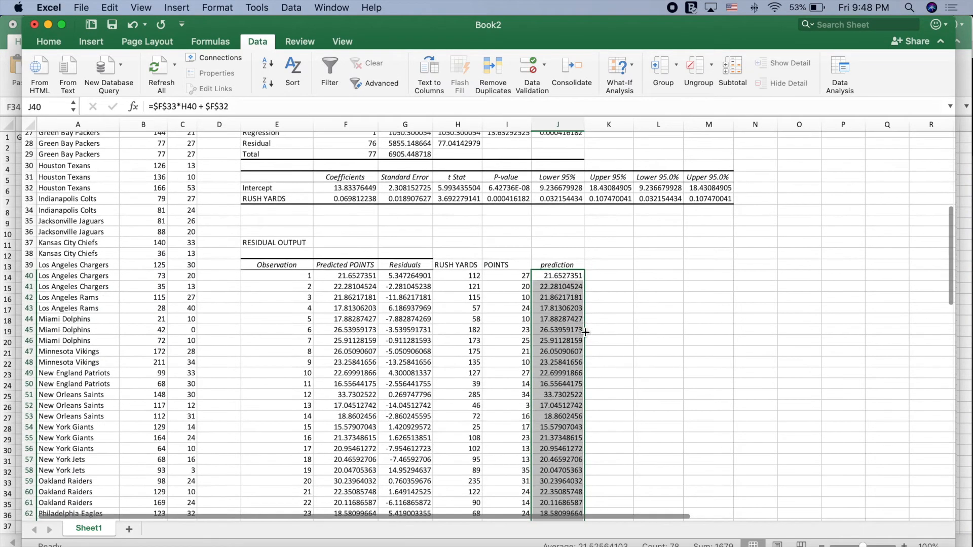
left_click(357, 274)
Step: Examine the R Square value in F20 alongside the source Rush Yards data and the chart's scatter around the trendline
scroll(365, 357, "up", 5)
scroll(365, 358, "up", 10)
left_click_drag(143, 137, 156, 286)
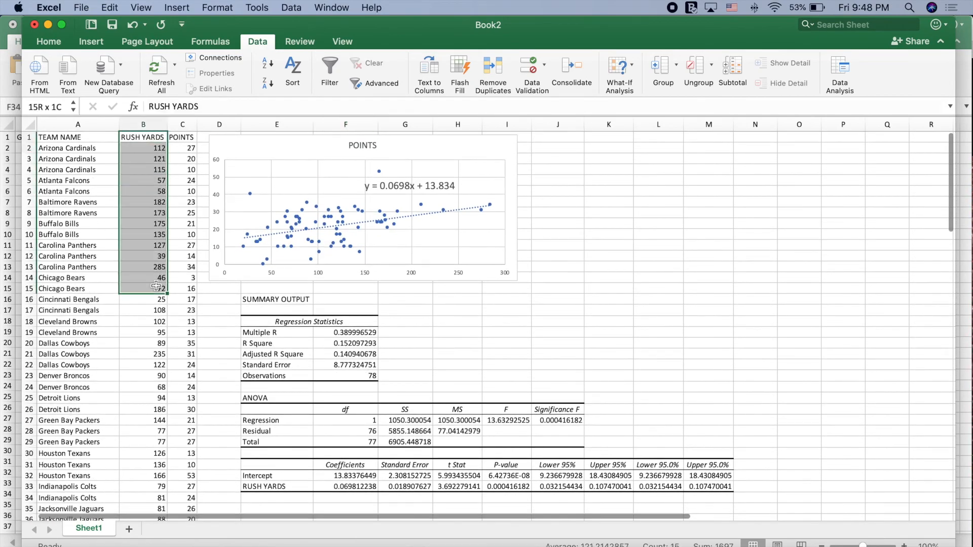
left_click(158, 332)
scroll(157, 330, "down", 5)
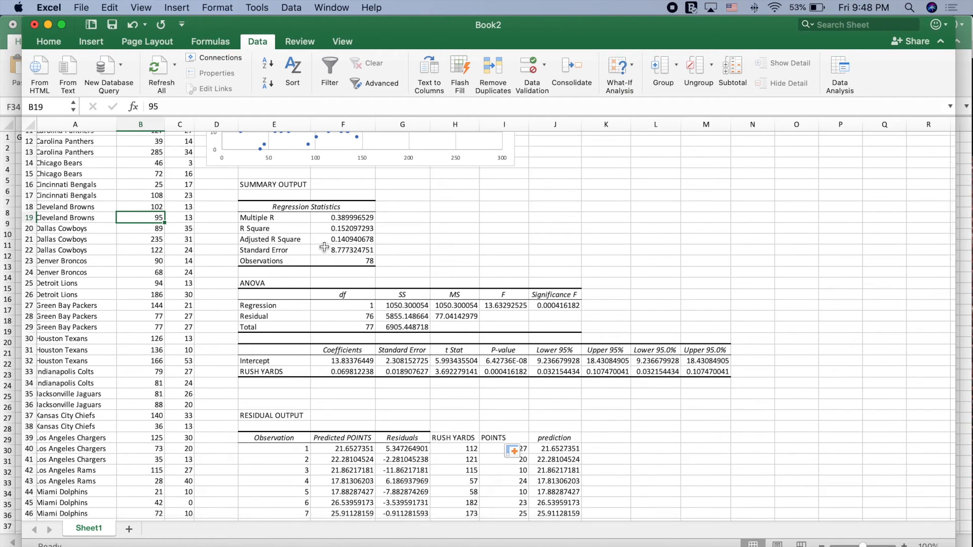
left_click(323, 227)
left_click_drag(323, 227, 349, 248)
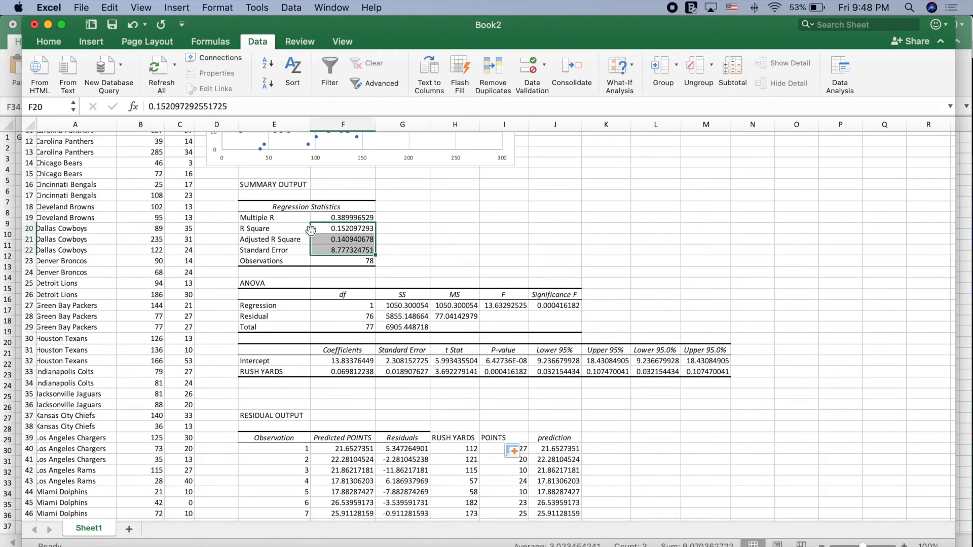
left_click(279, 225)
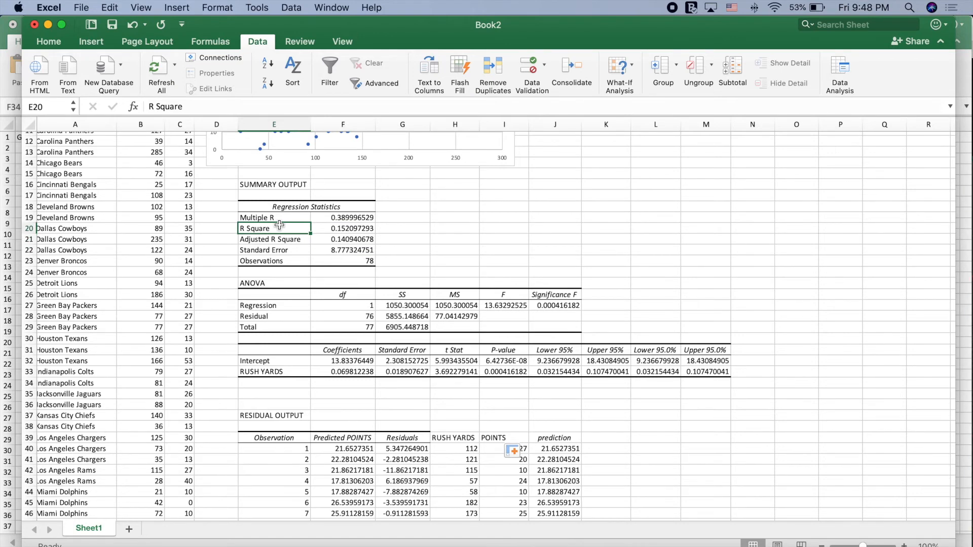
left_click(337, 229)
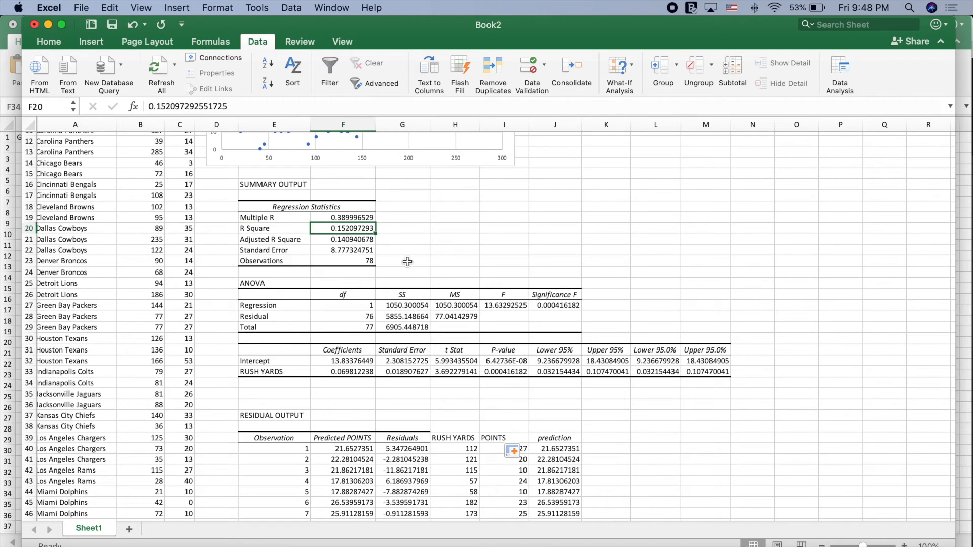
scroll(407, 262, "up", 5)
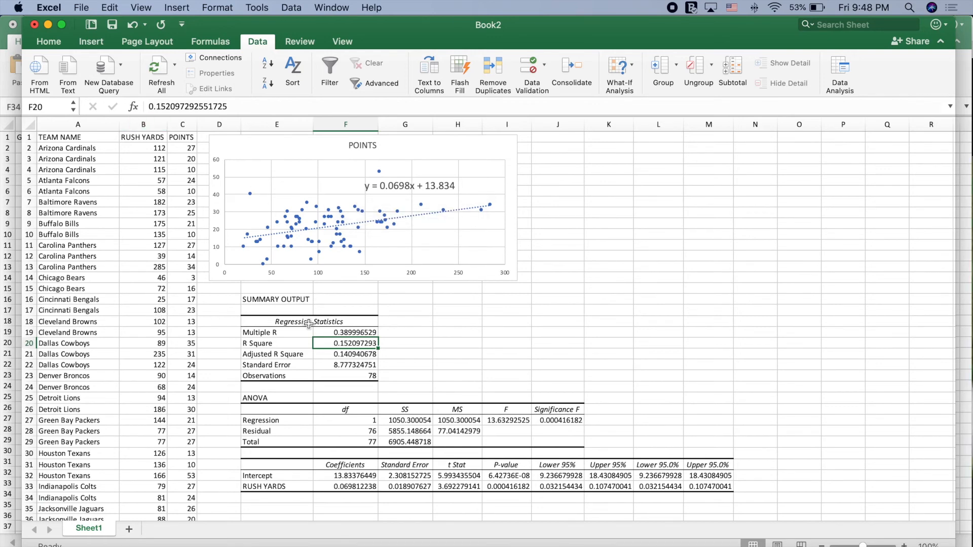
scroll(387, 315, "down", 1)
scroll(387, 314, "up", 1)
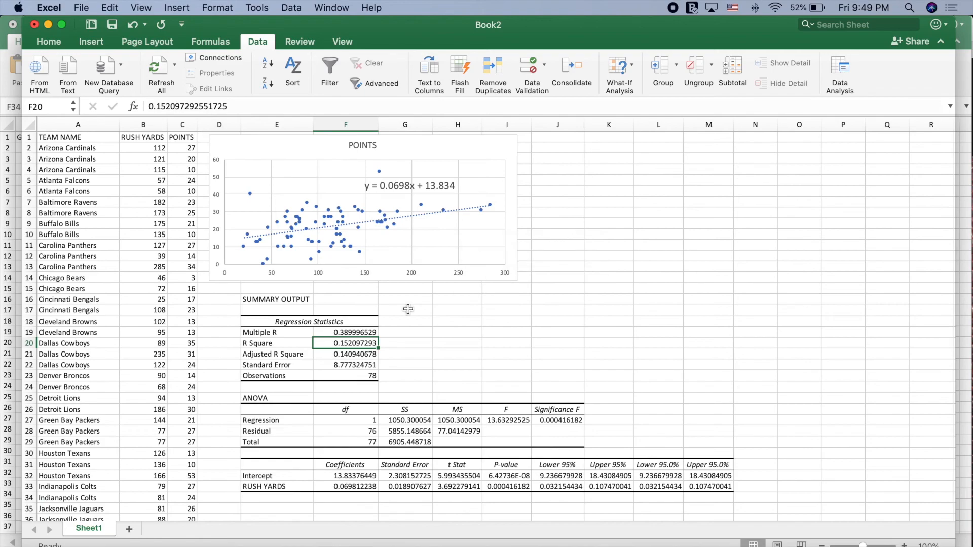
scroll(471, 299, "down", 10)
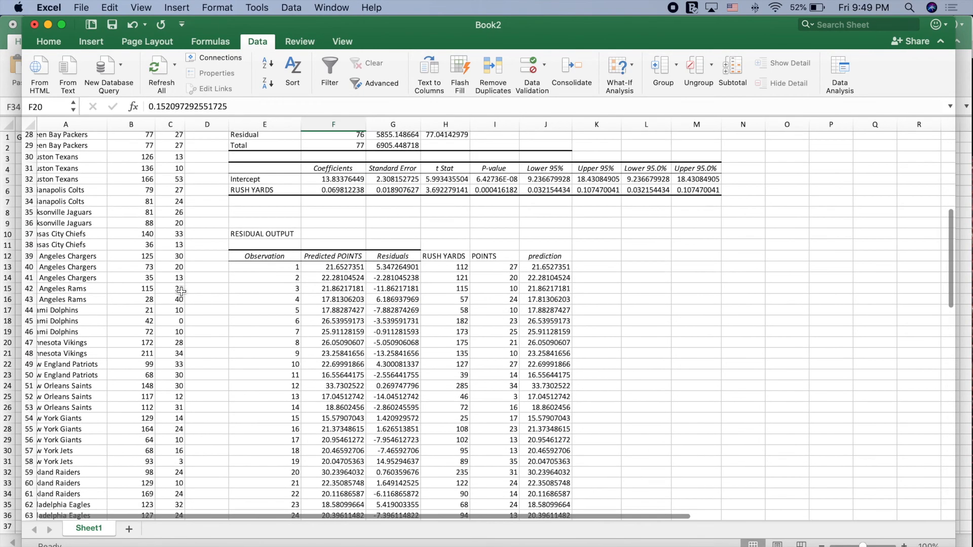
scroll(536, 282, "up", 10)
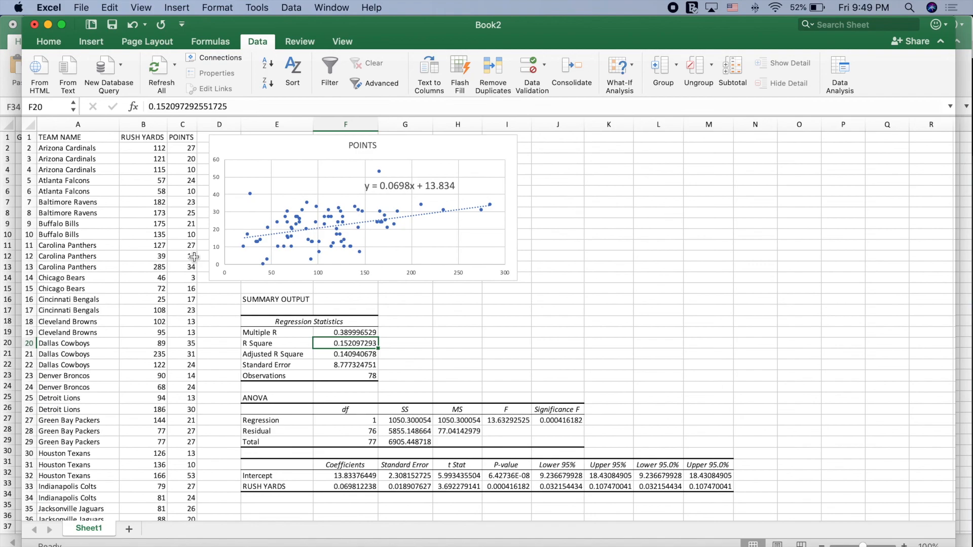
Step: Switch to the Bettor Picks website in Safari and look over its Shop and About sections in the site navigation
key("ctrl+Up")
left_click(264, 374)
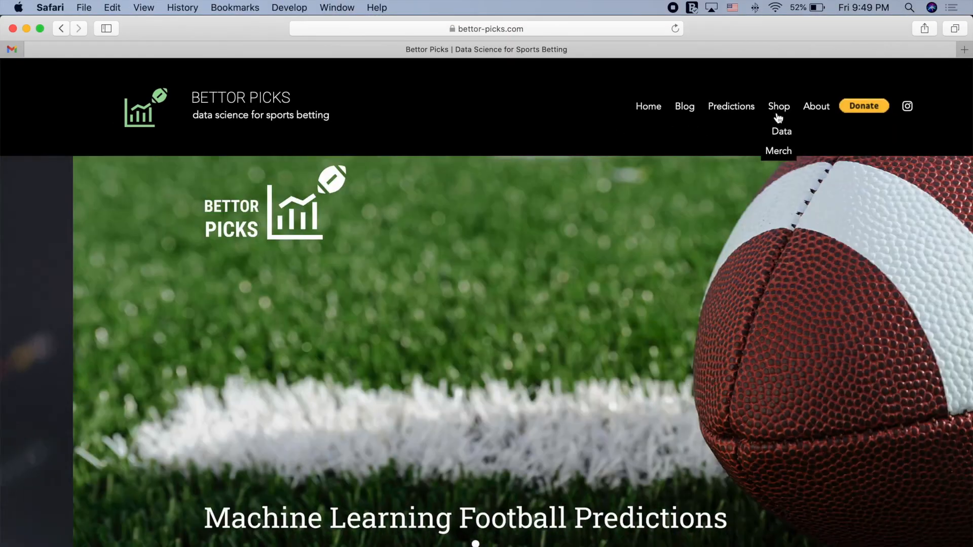
mouse_move(810, 109)
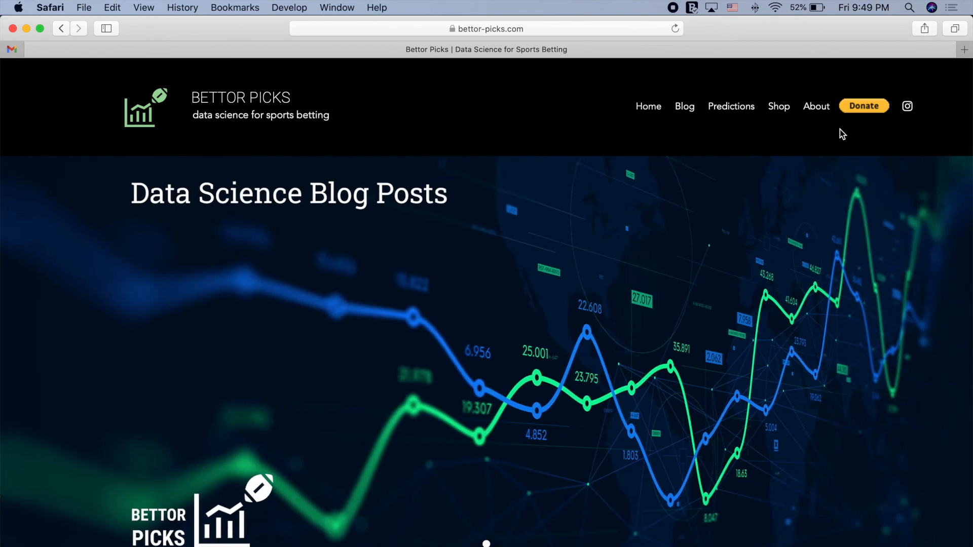
mouse_move(796, 143)
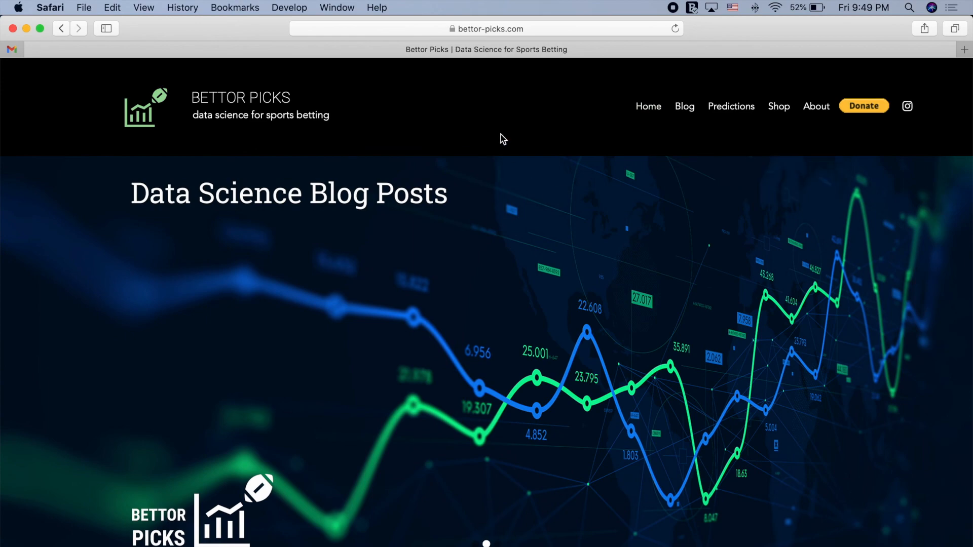